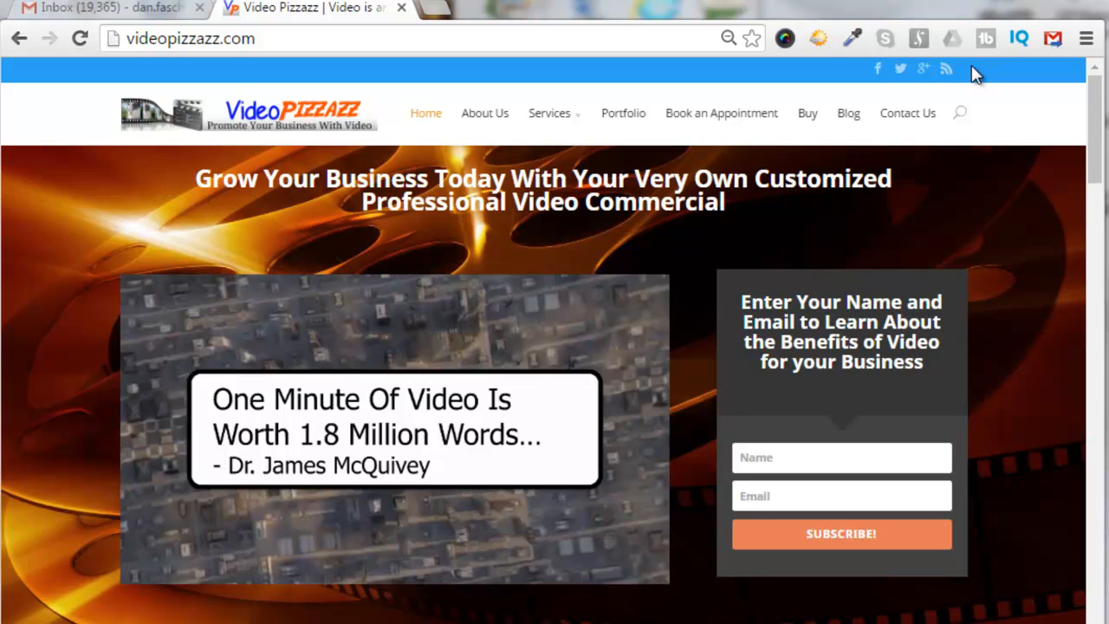
Minimize the browser and launch VLC media player from the desktop, moving its window into clear view
click(1074, 0)
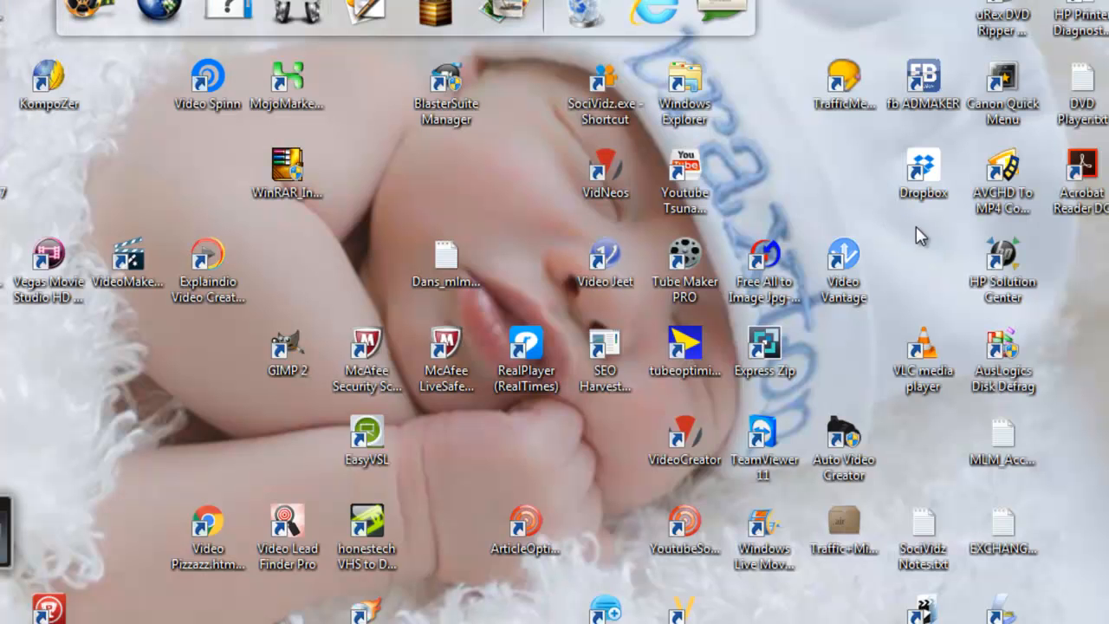
double_click(925, 351)
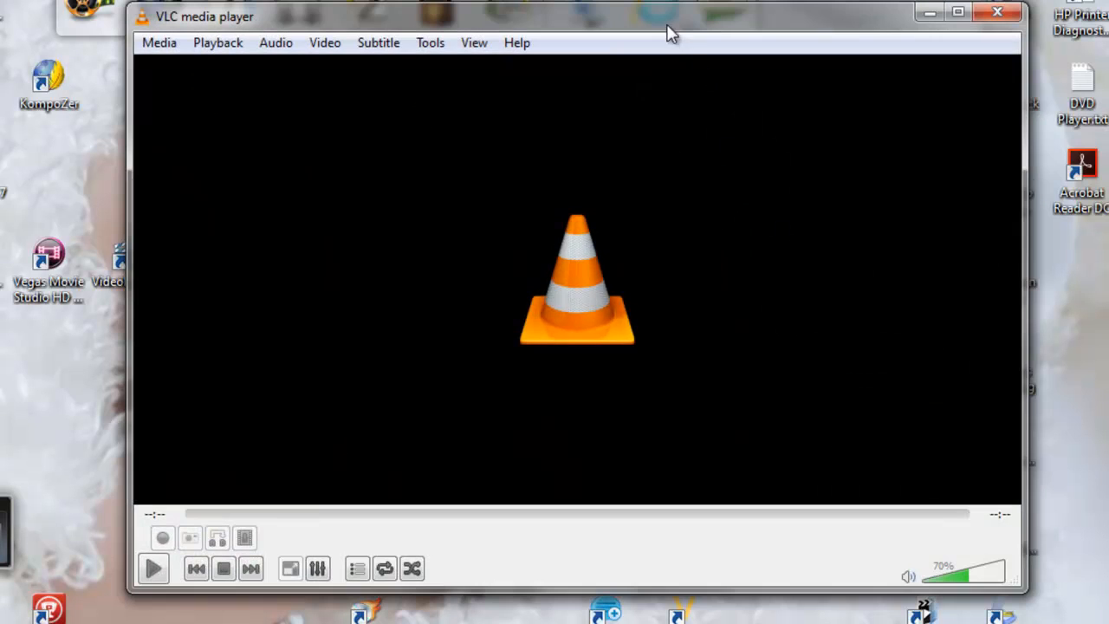
drag(669, 32, 639, 65)
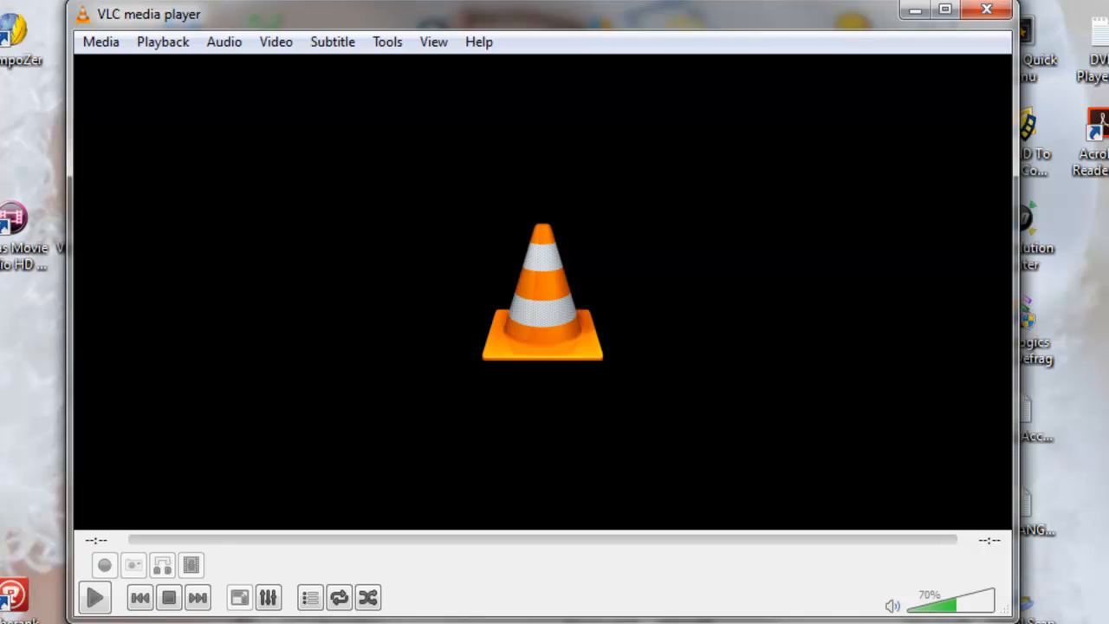
Load Demo.avi from the WEBM documents folder for conversion and choose the Video - H.264 + MP3 (MP4) profile
click(98, 48)
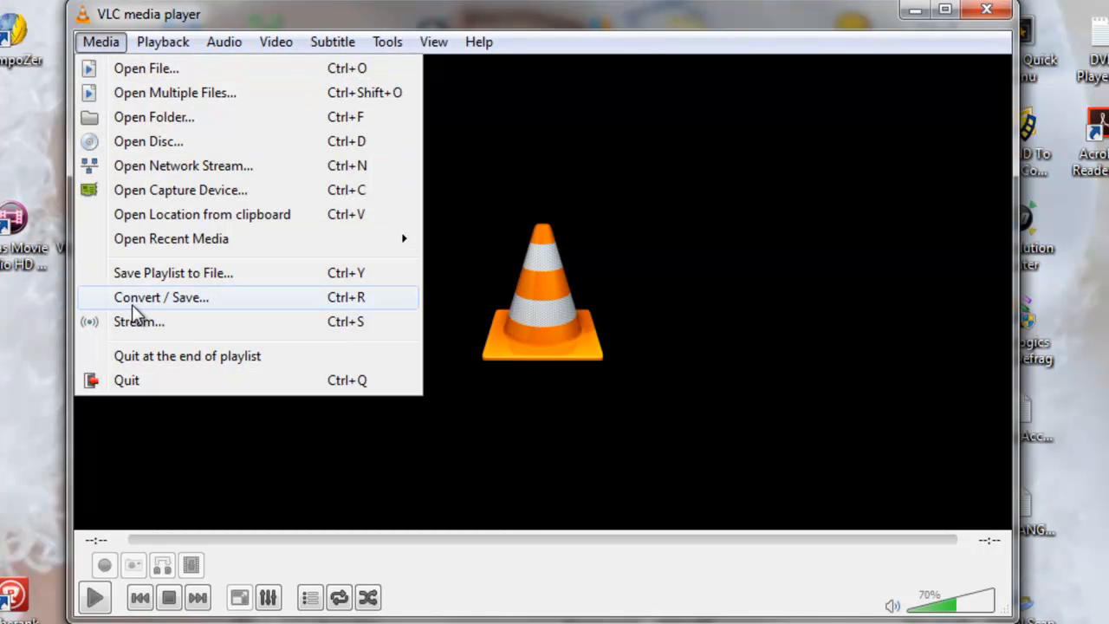
click(168, 299)
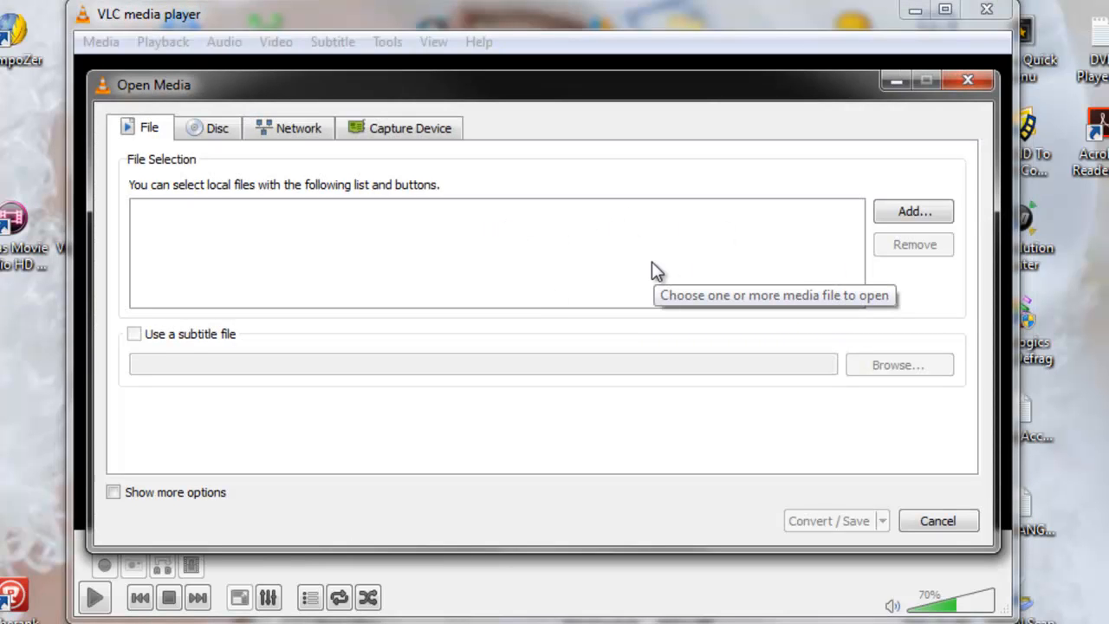
click(899, 212)
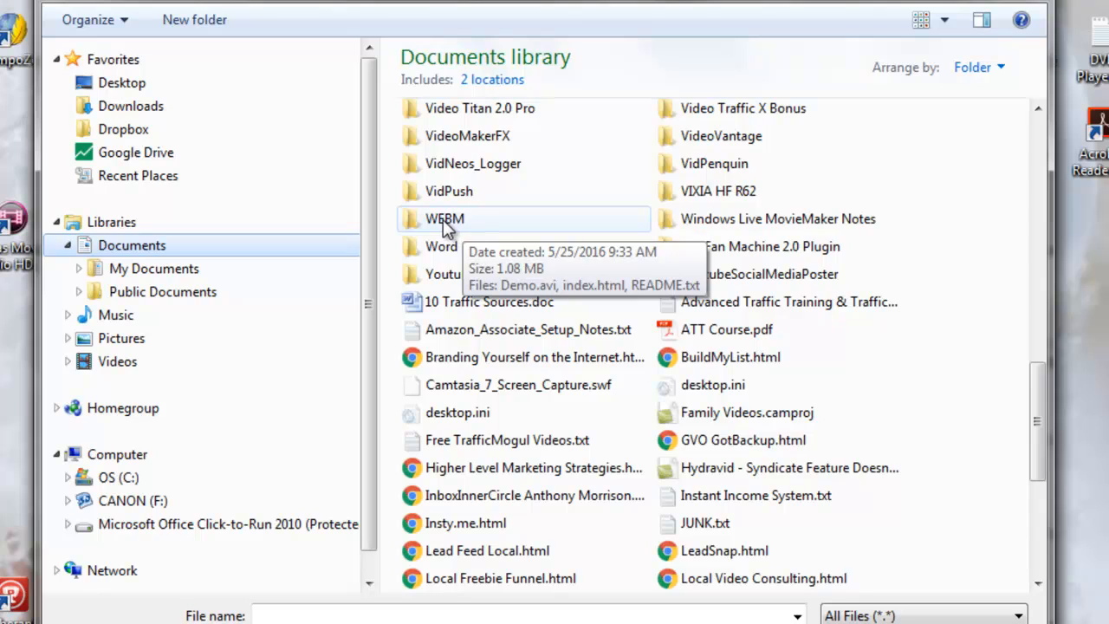
double_click(443, 219)
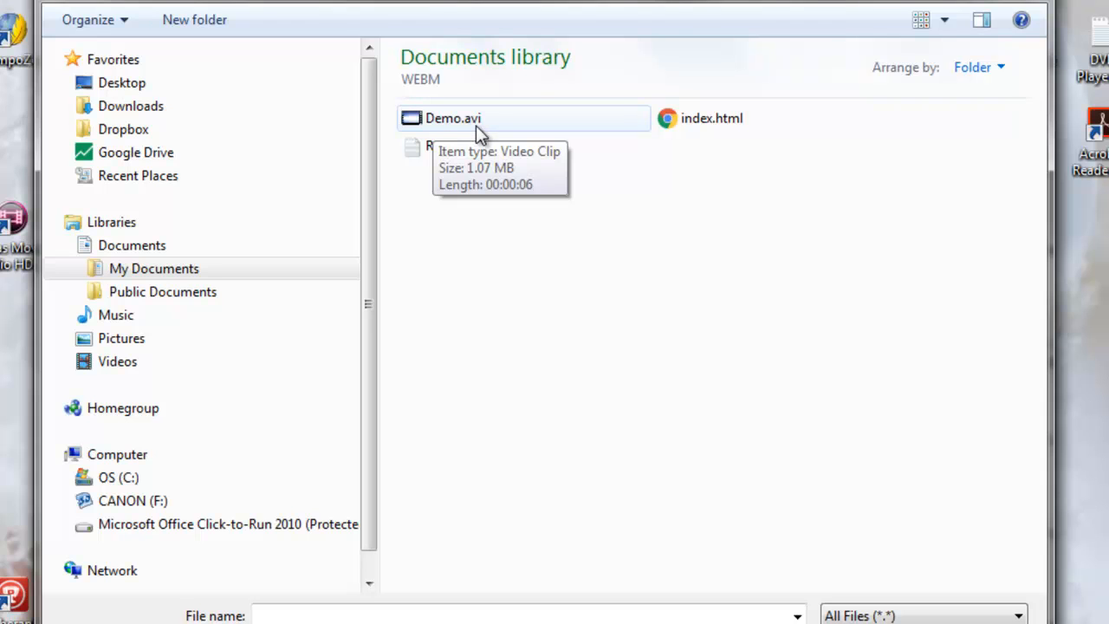
click(448, 122)
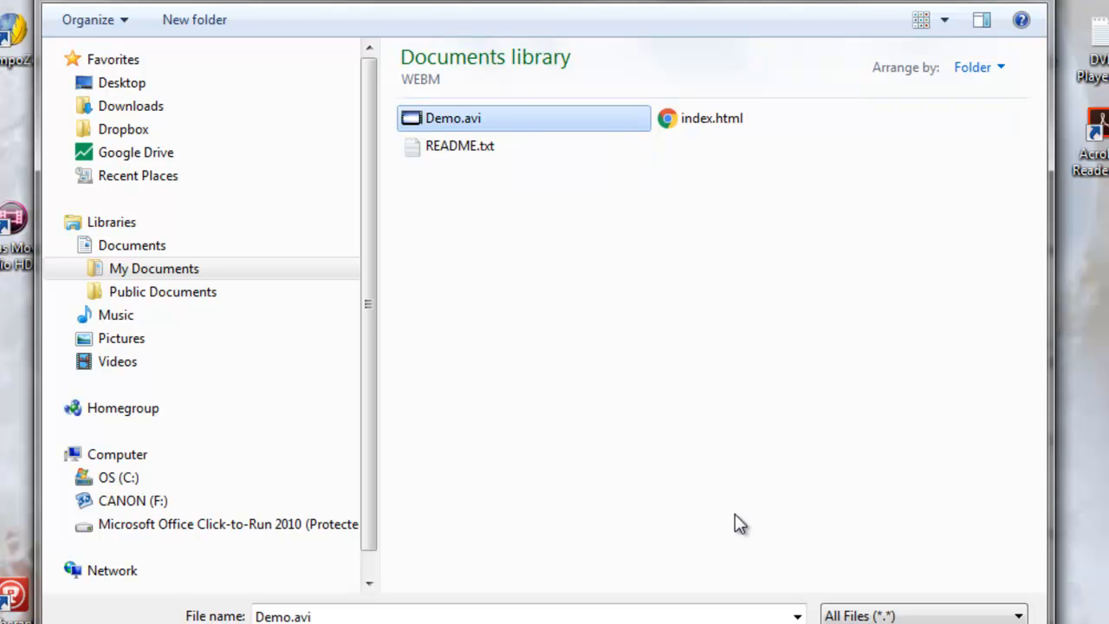
click(838, 623)
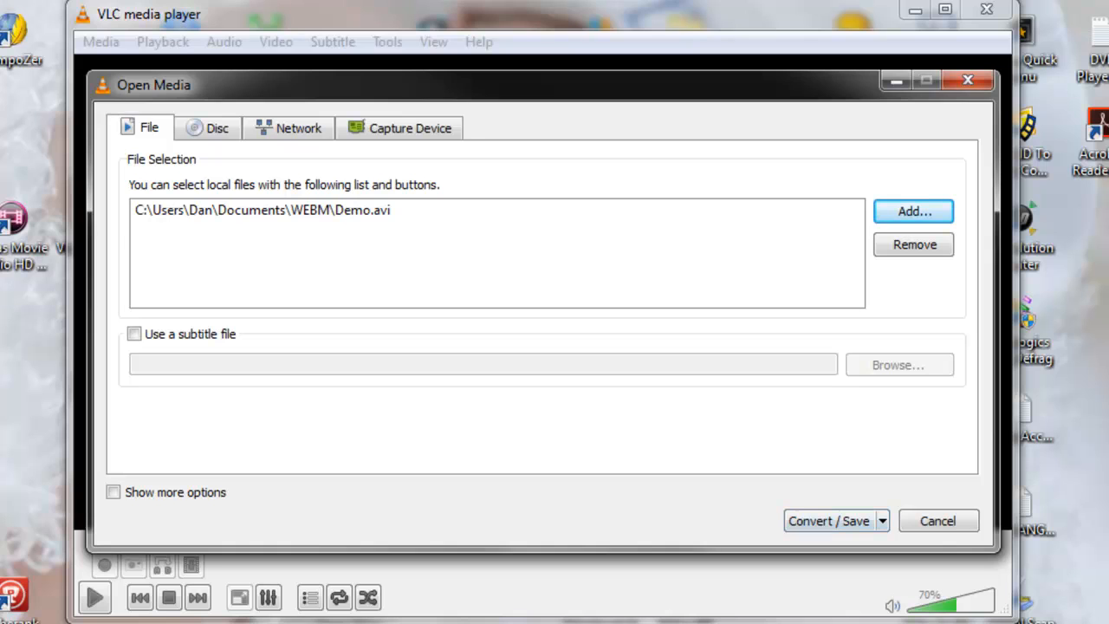
click(828, 520)
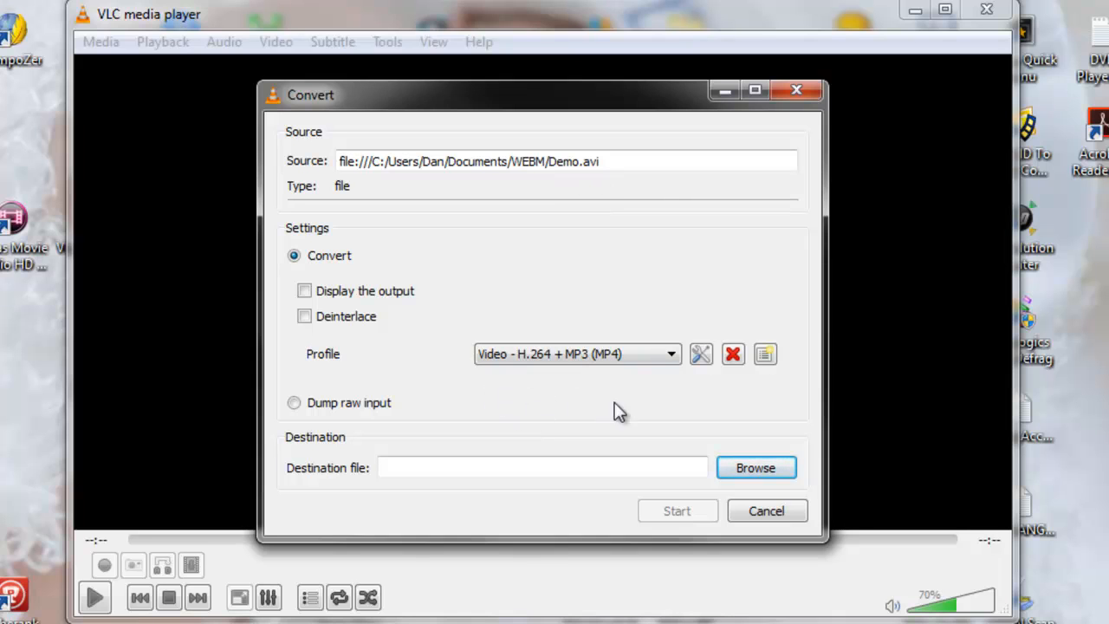
click(670, 353)
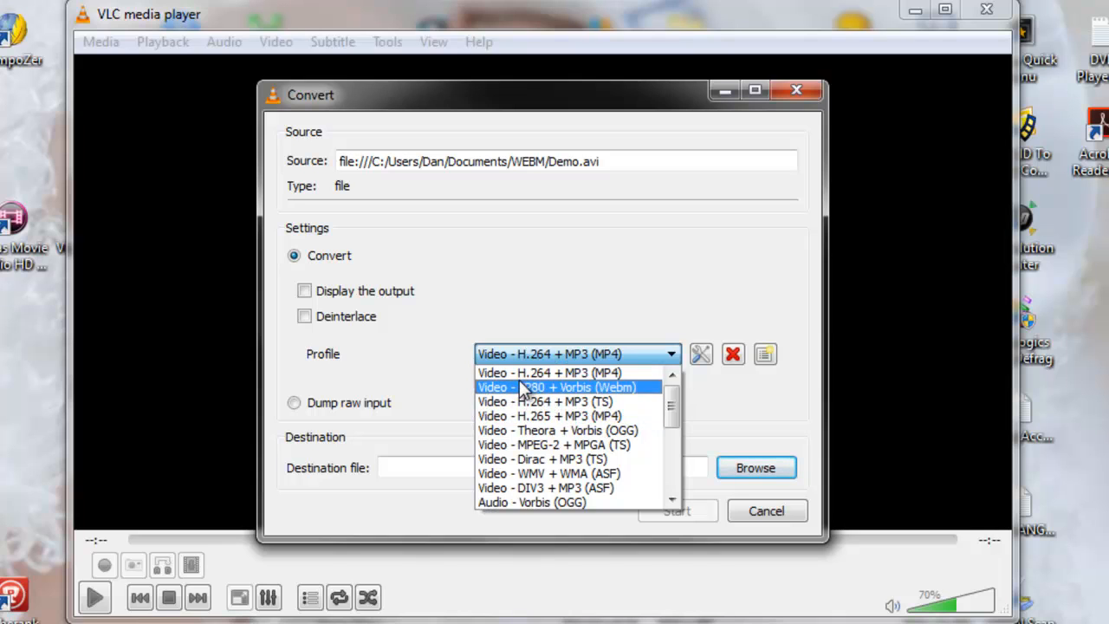
click(575, 376)
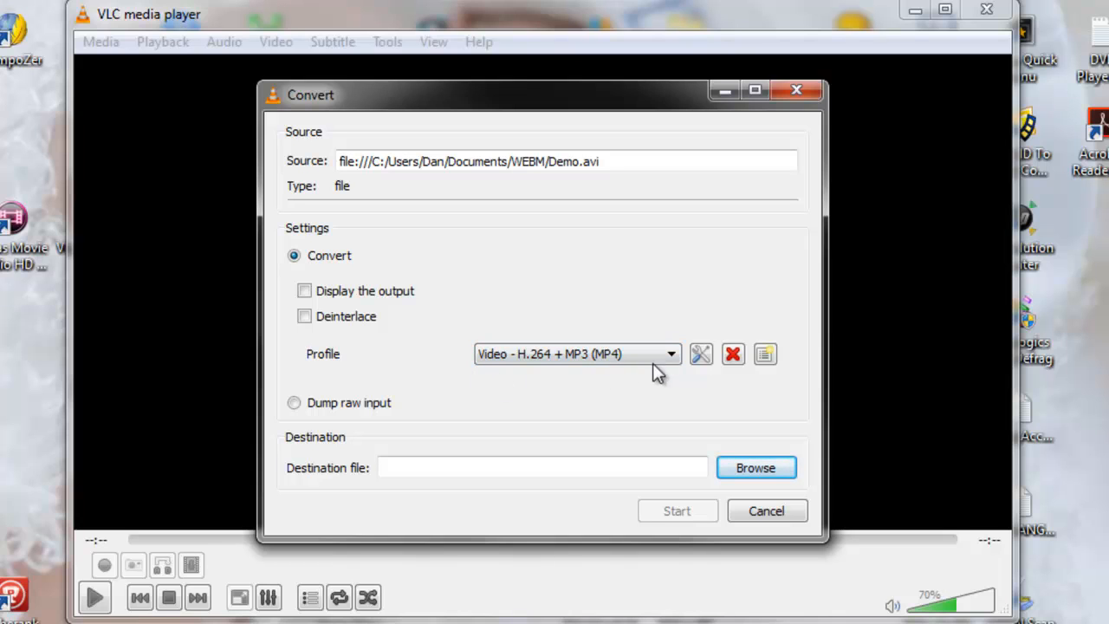
Examine the MP4 profile's encapsulation, video codec, resolution, filter and audio codec settings, and close them without saving
click(700, 354)
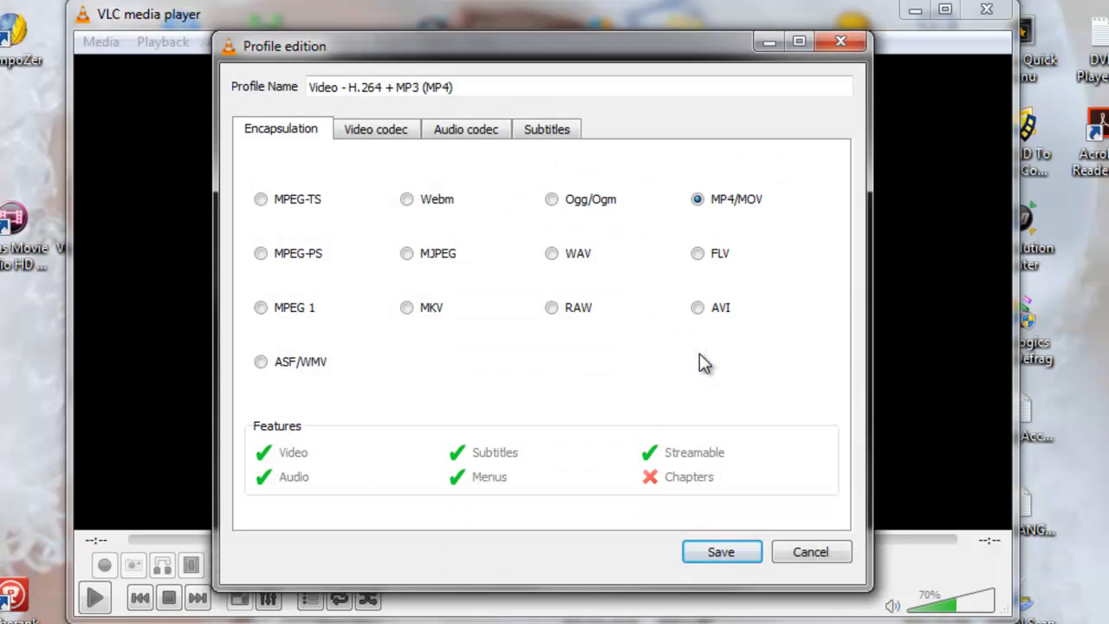
click(370, 125)
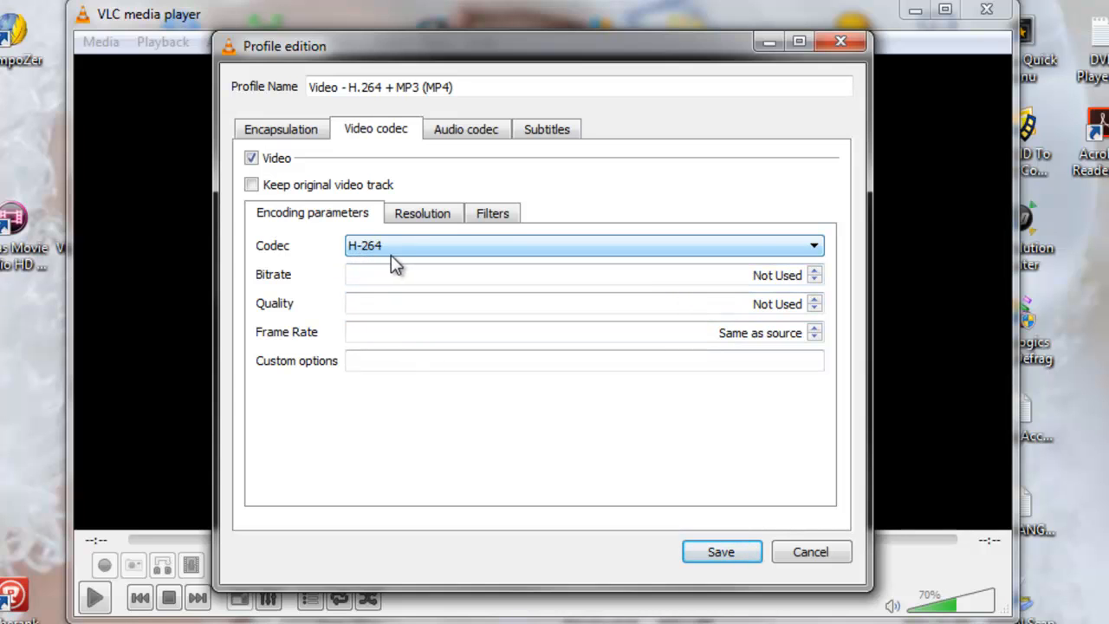
click(425, 221)
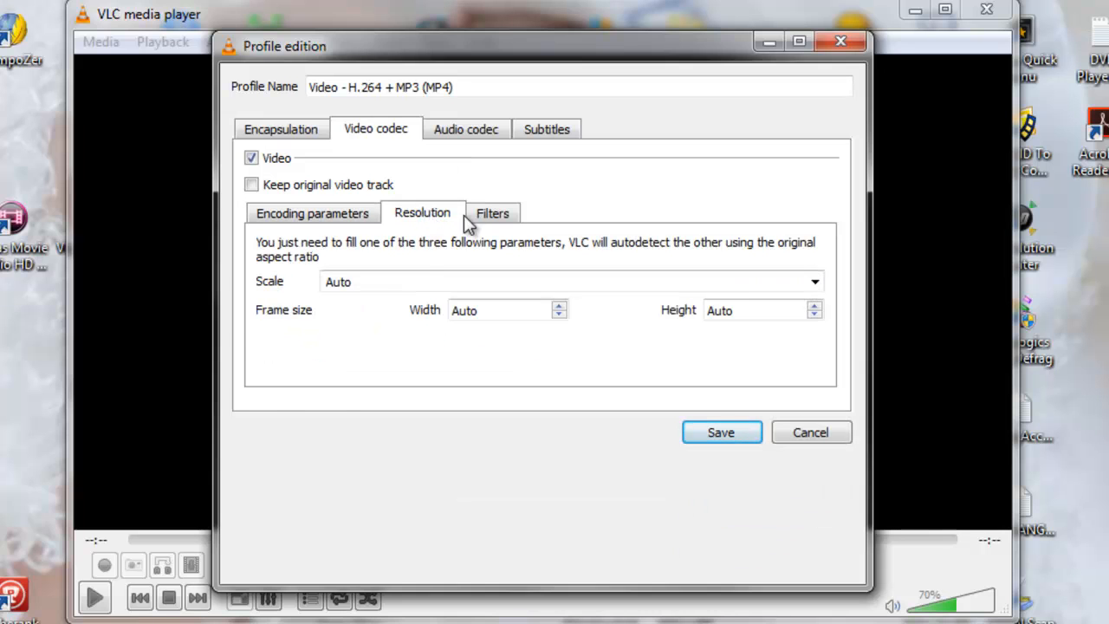
click(487, 212)
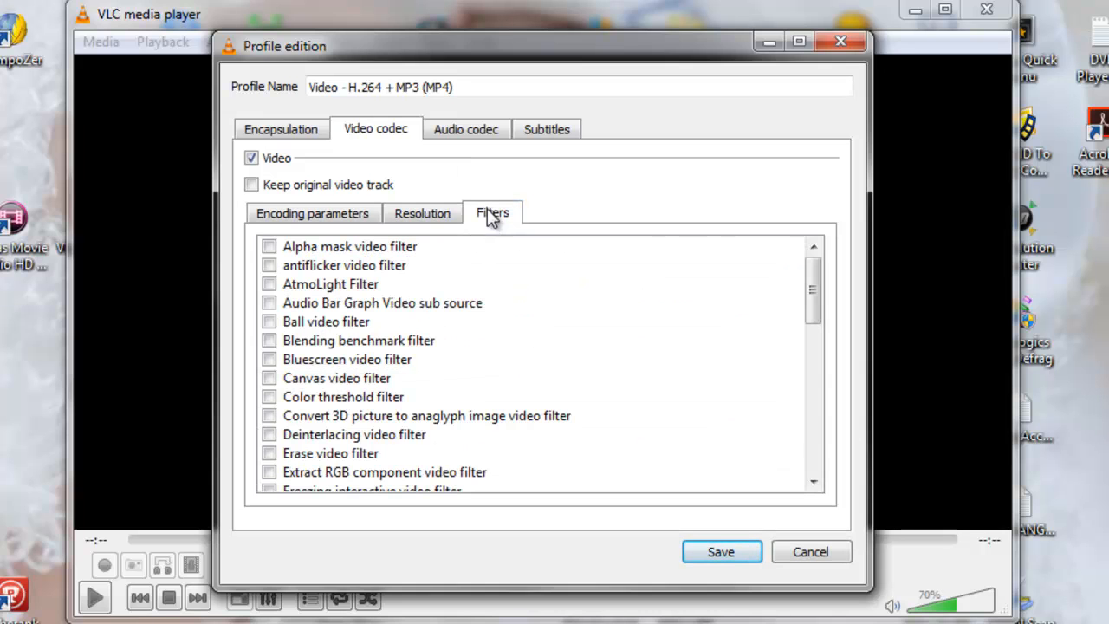
click(459, 132)
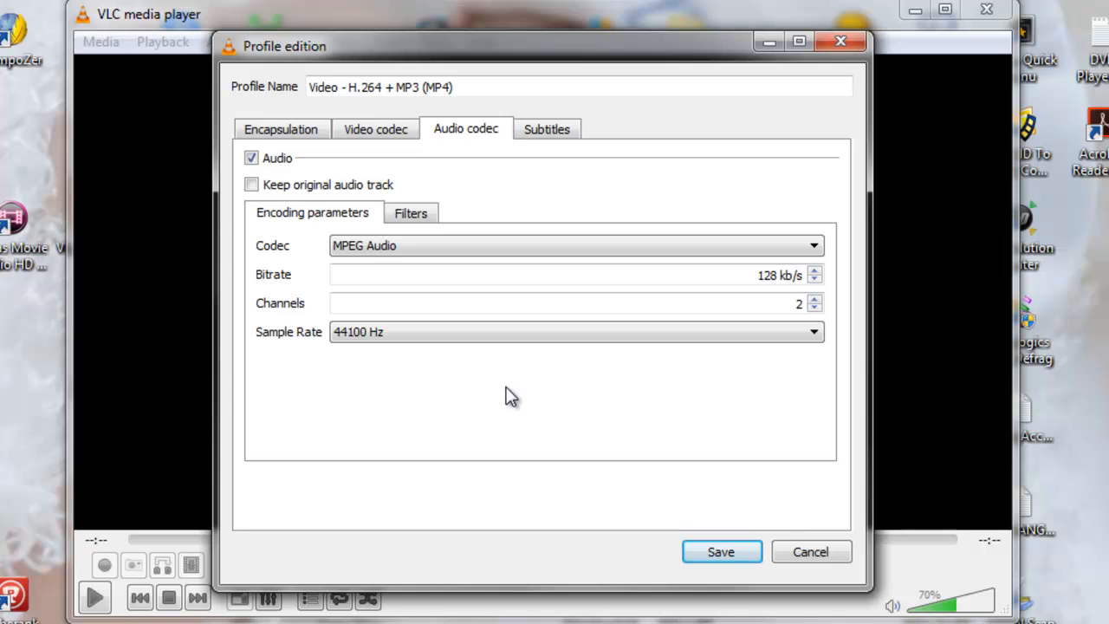
click(815, 333)
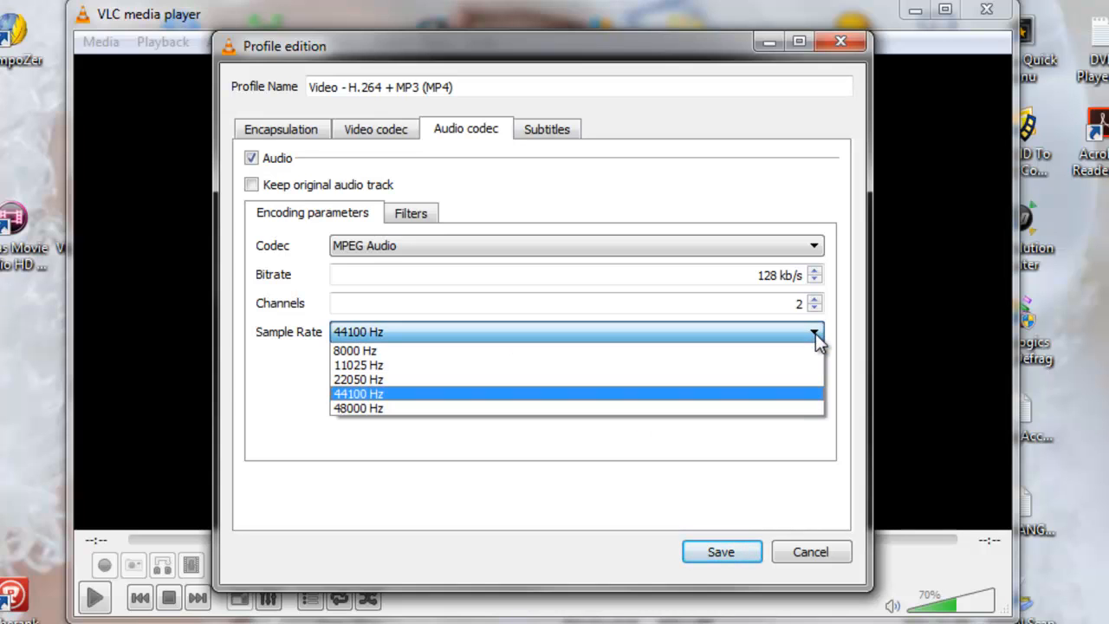
click(816, 243)
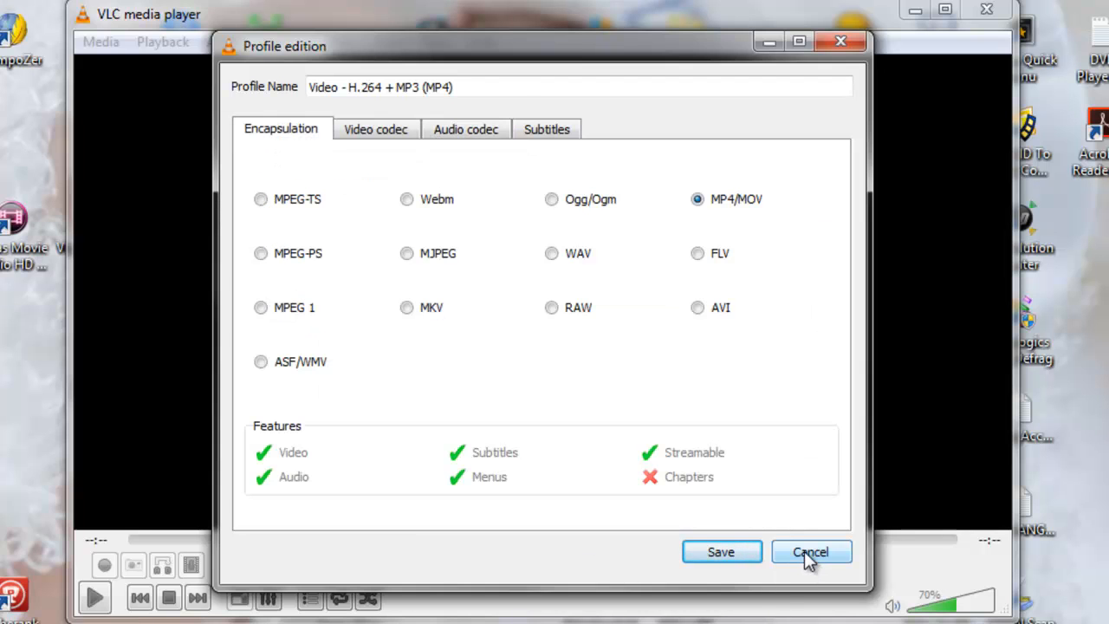
click(809, 552)
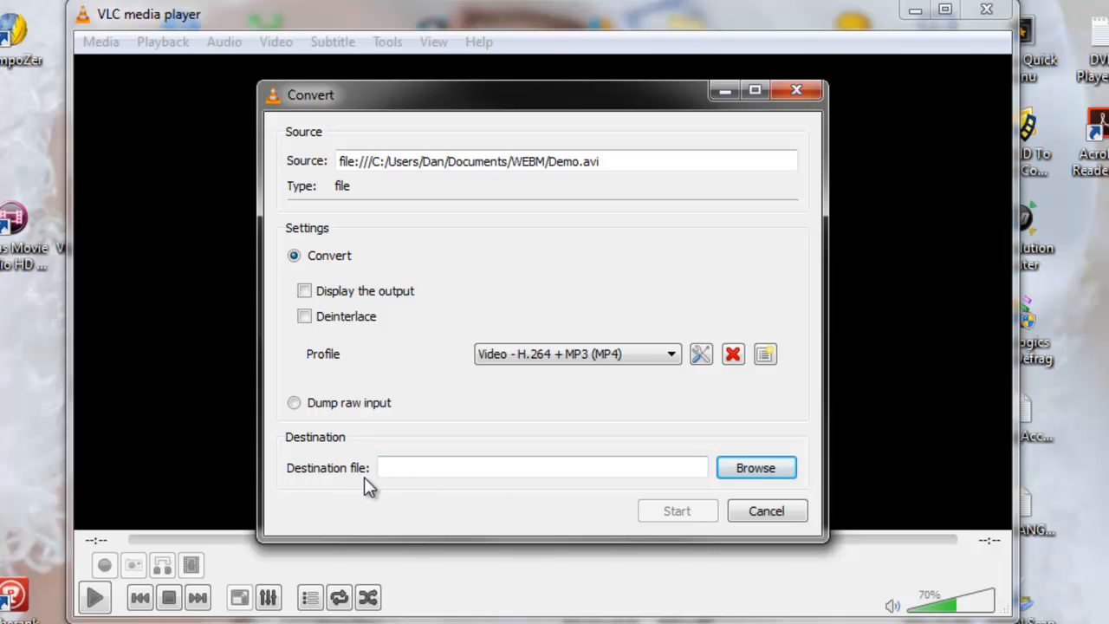
Set the destination file to Demo.mp4 in the WEBM folder and start the conversion
click(746, 474)
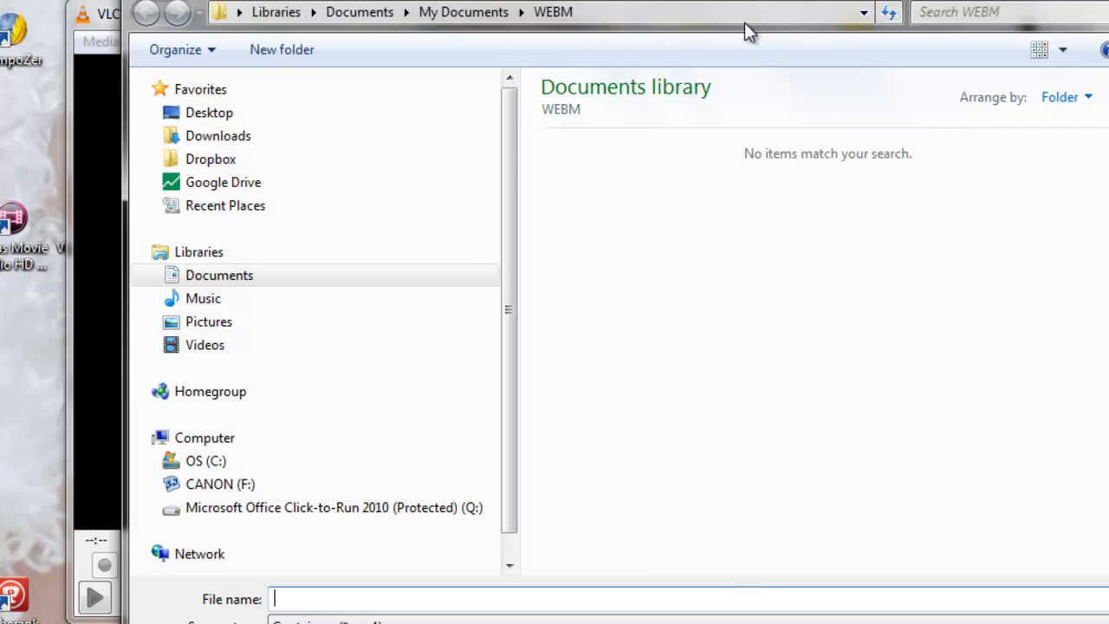
drag(744, 25, 672, 12)
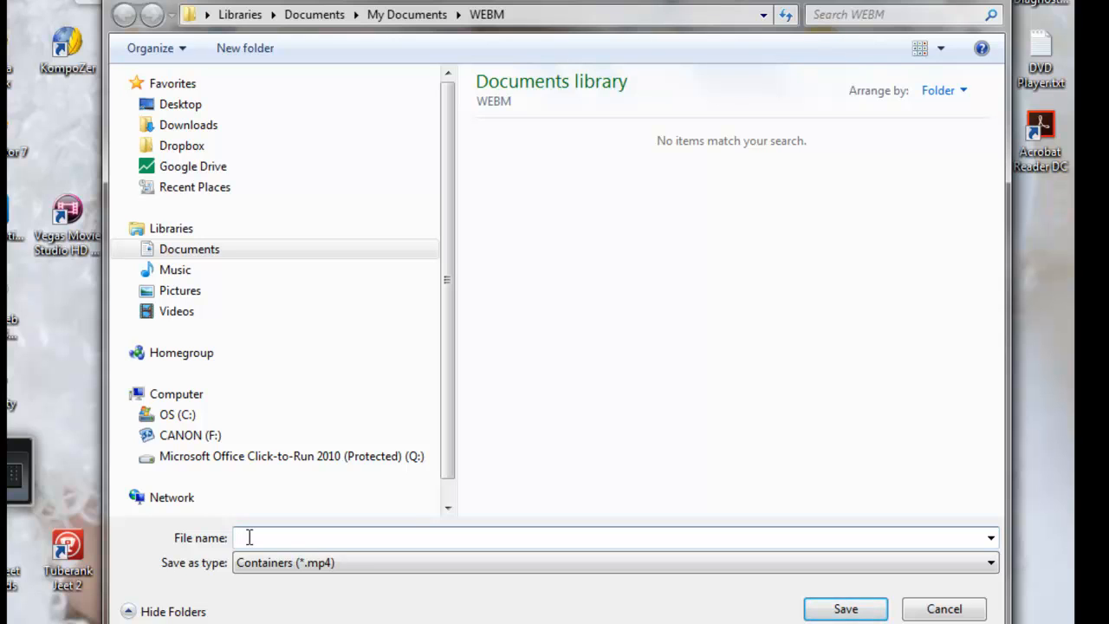
text(Demo)
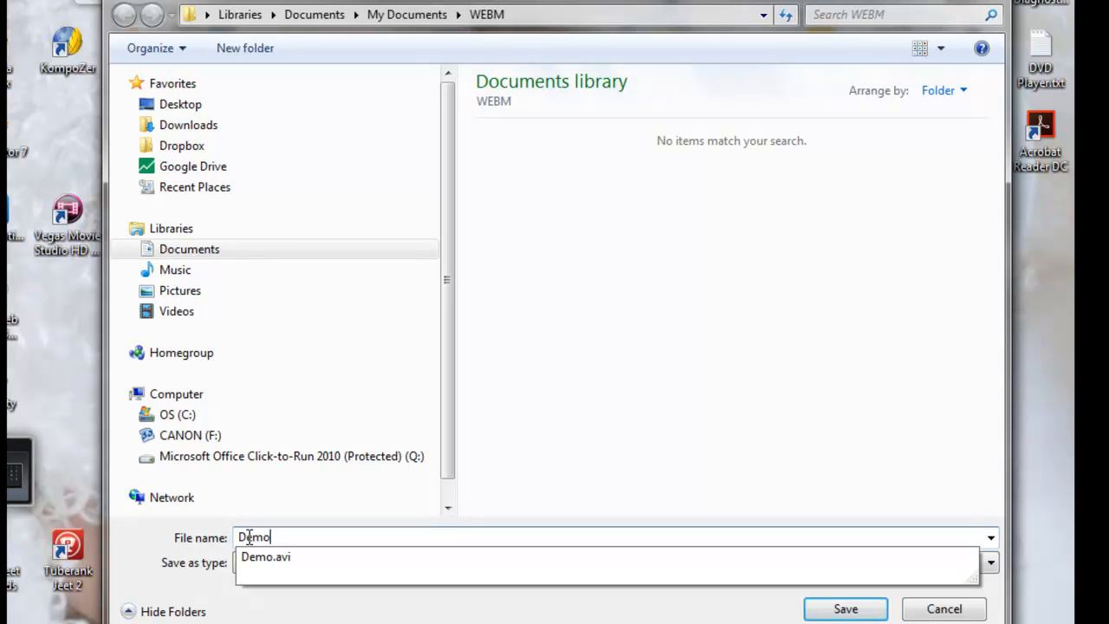
text(.mp4)
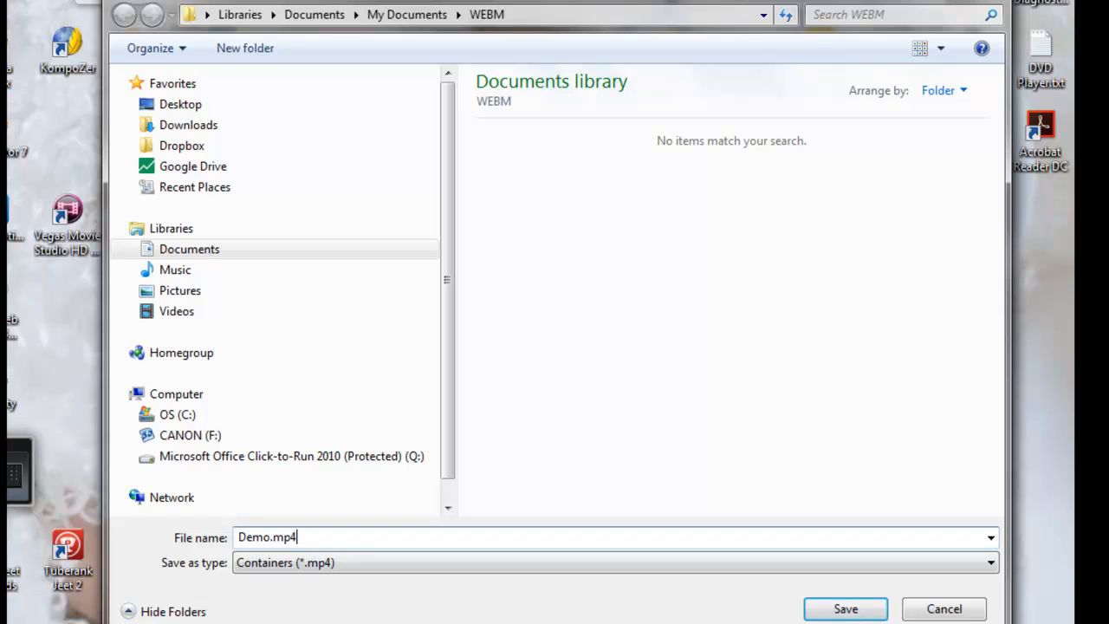
click(845, 609)
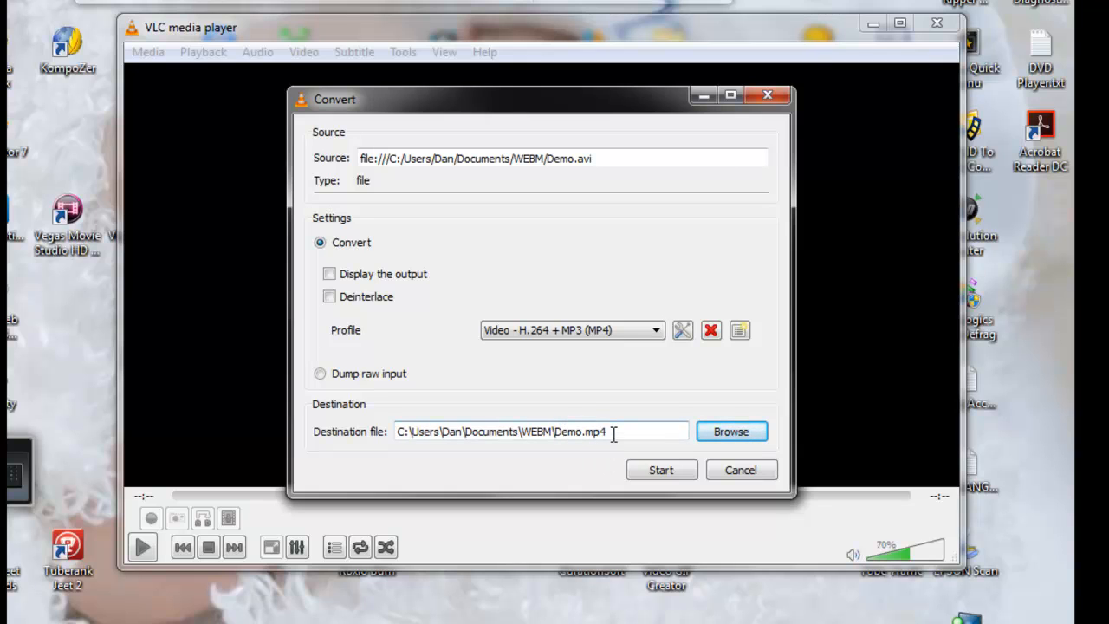
click(660, 470)
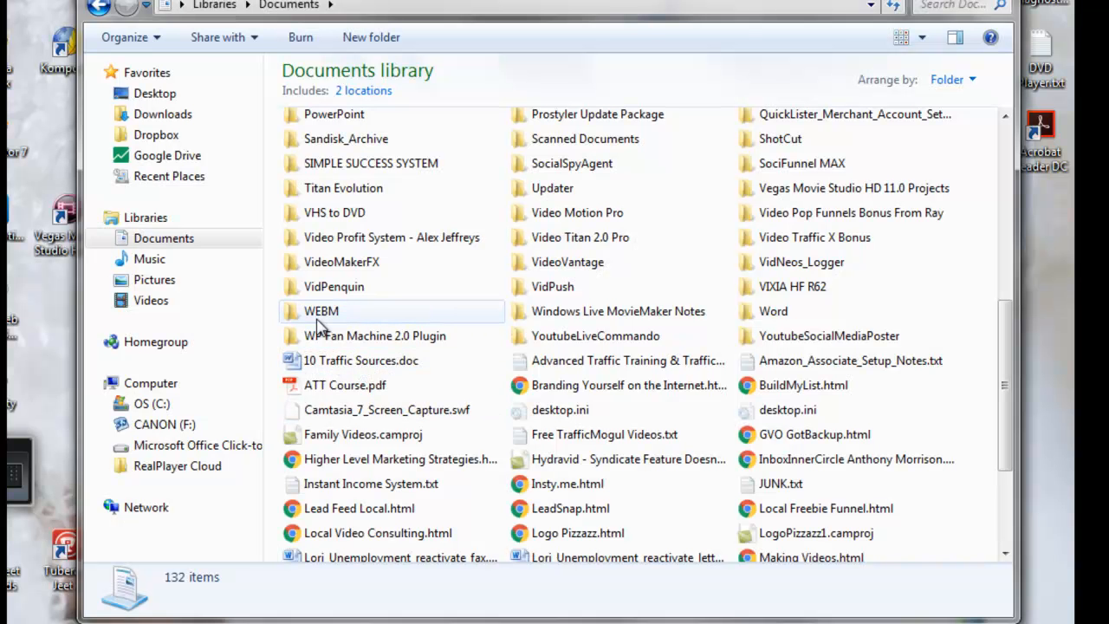
Open the WEBM folder in Windows Explorer and play the converted Demo.mp4 to check it
double_click(317, 311)
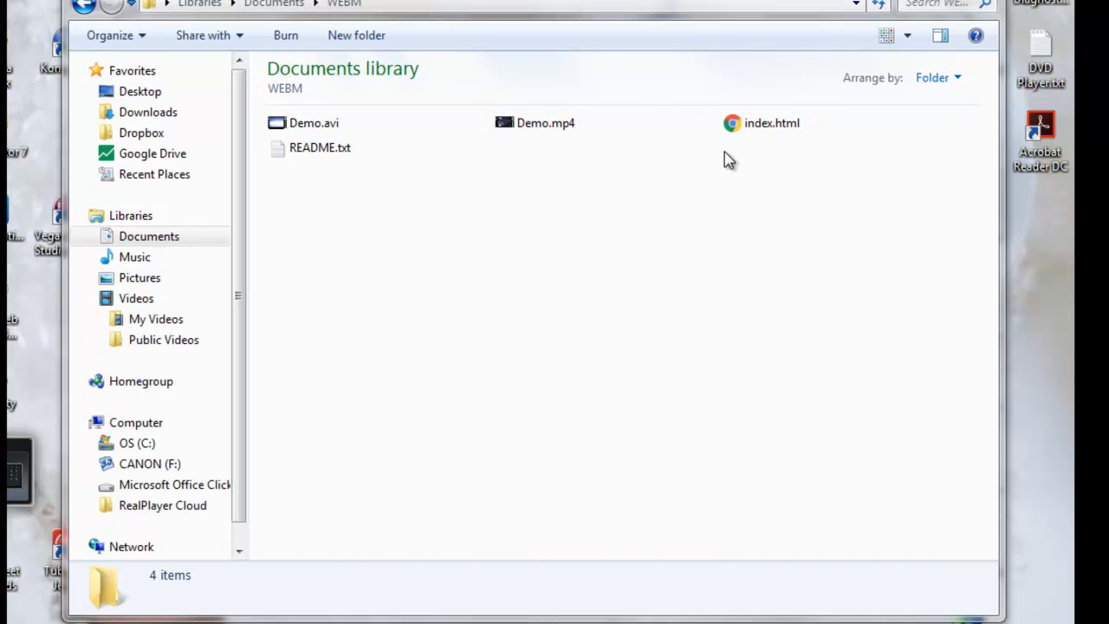
double_click(536, 129)
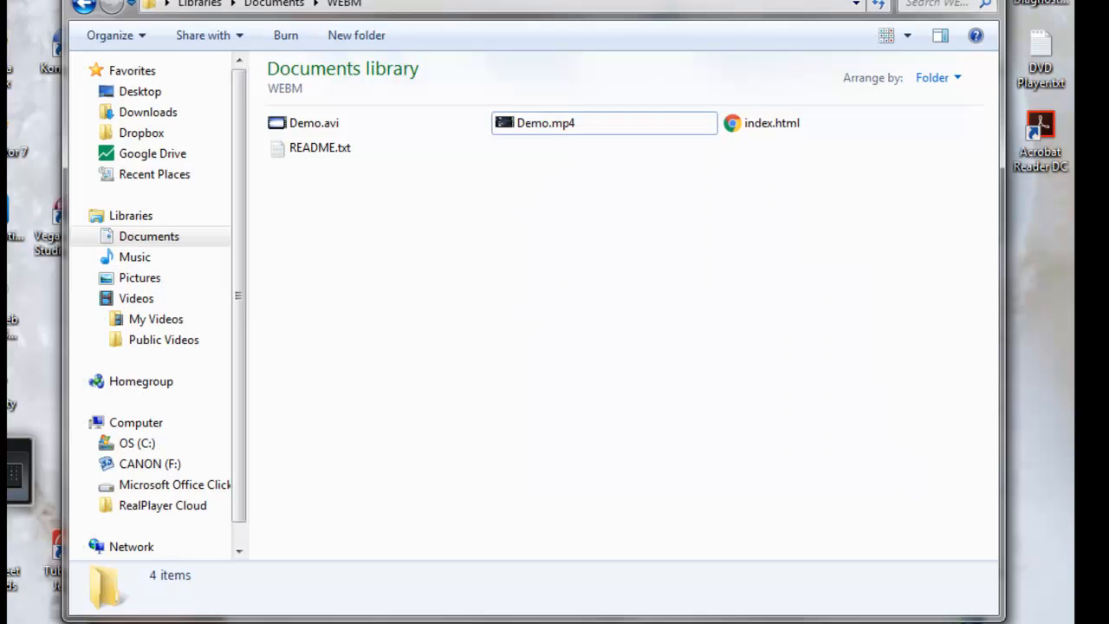
click(265, 477)
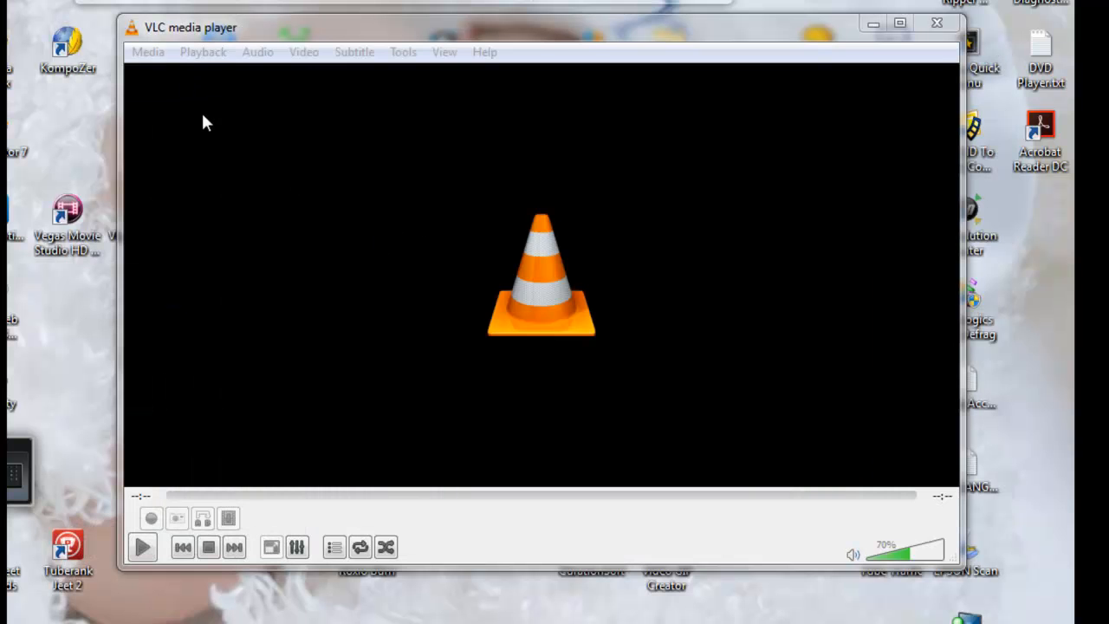
Set up a new conversion in VLC with Demo.mp4 from the WEBM folder as source, removing Demo.avi from the file list
click(149, 54)
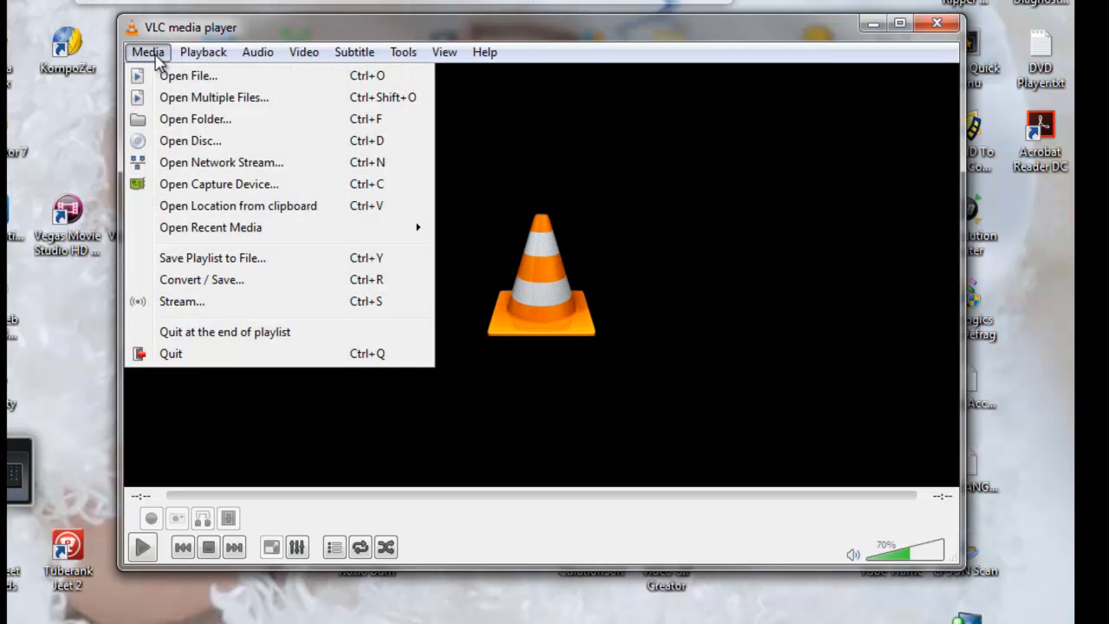
click(190, 279)
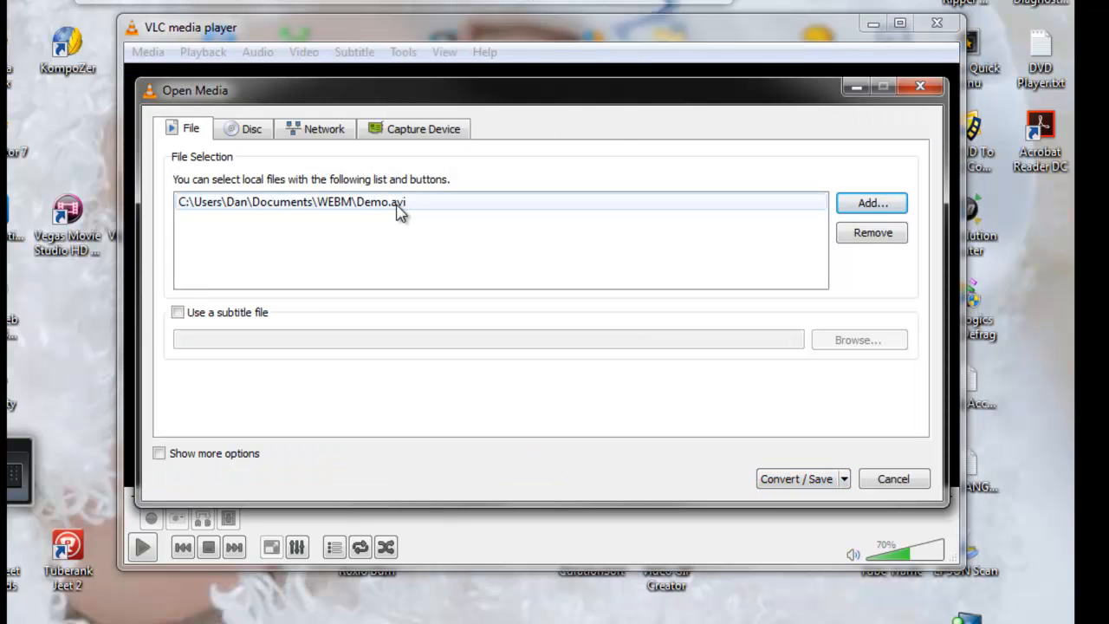
click(862, 206)
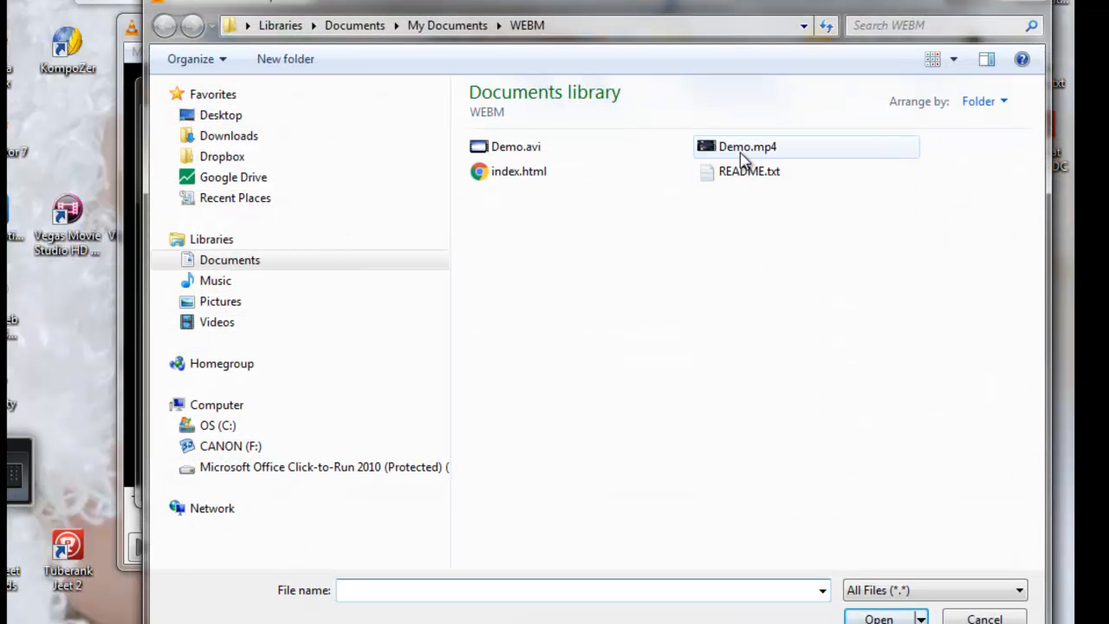
double_click(741, 154)
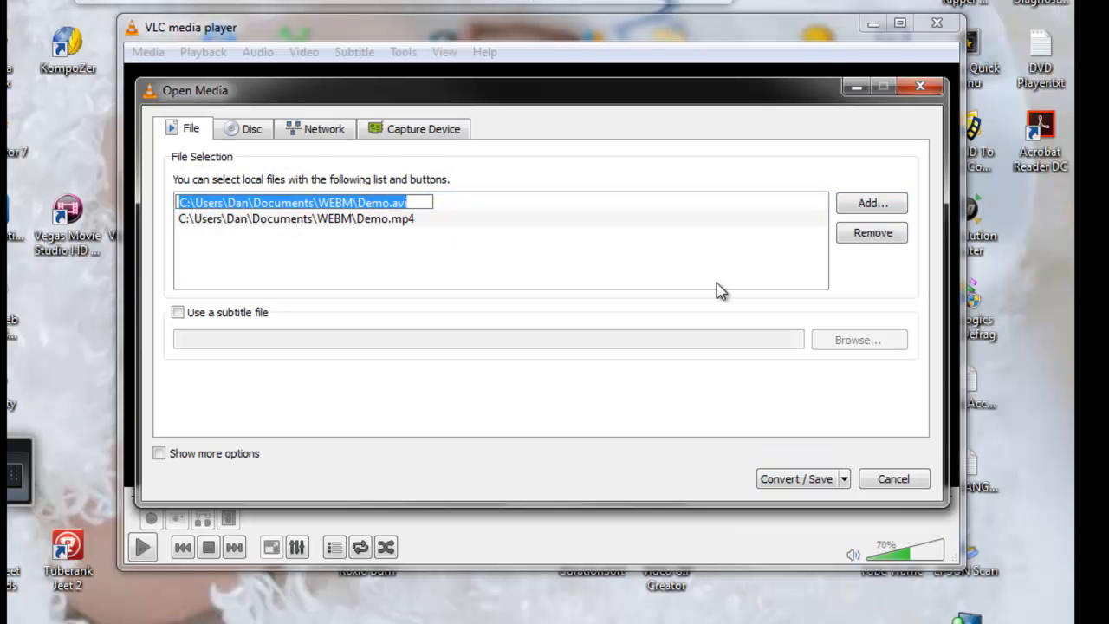
click(862, 234)
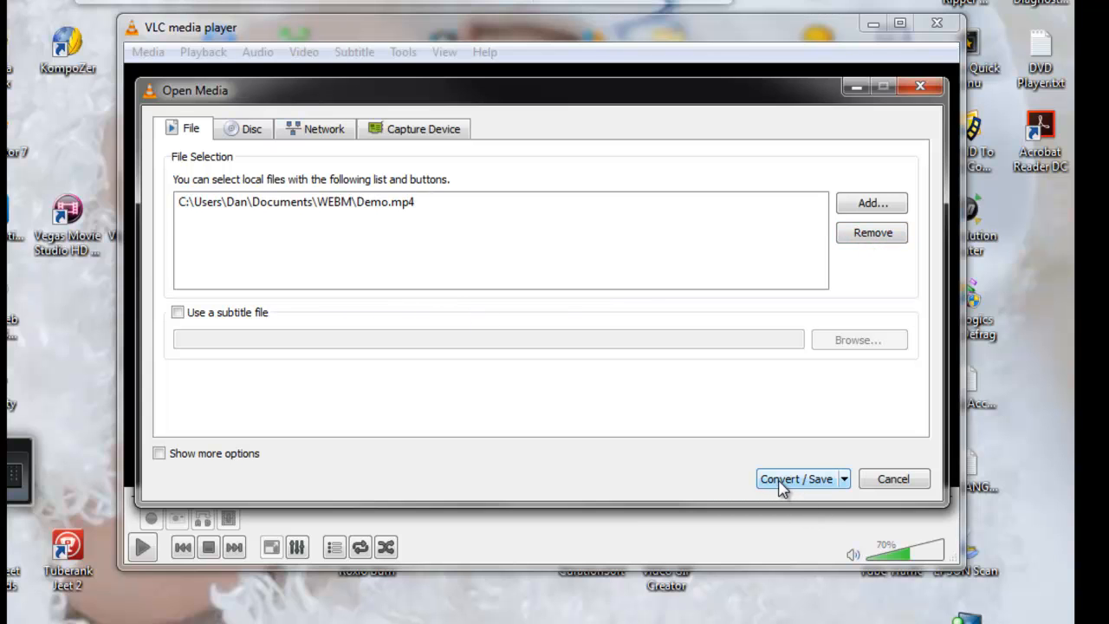
click(785, 485)
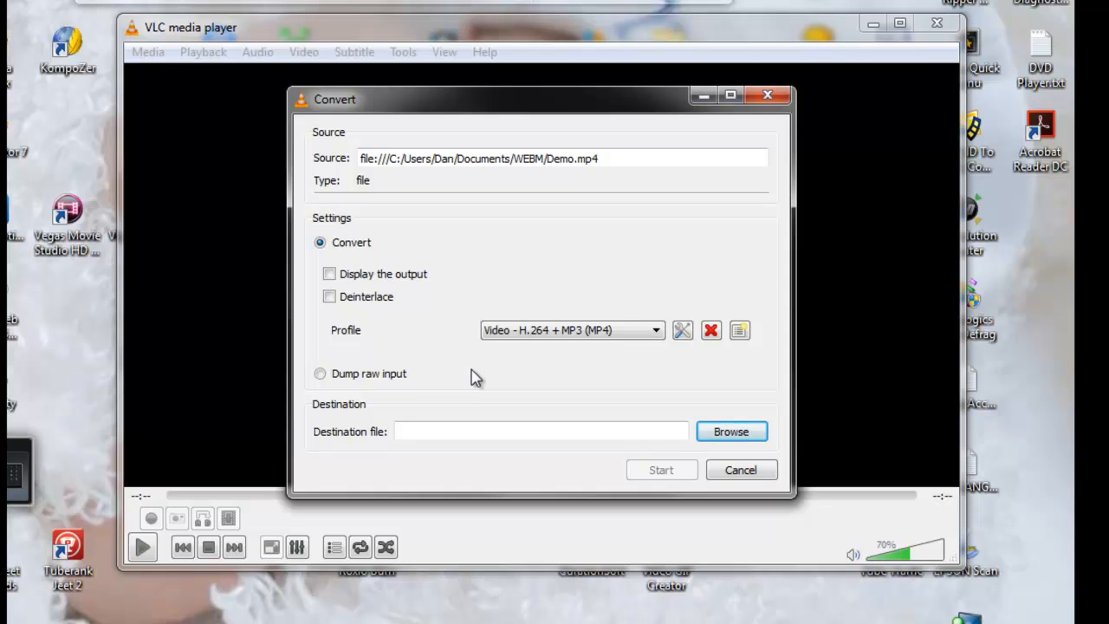
Choose the Video - Theora + Vorbis (OGG) profile and set the destination file to Demo.ogg in the WEBM folder
click(656, 330)
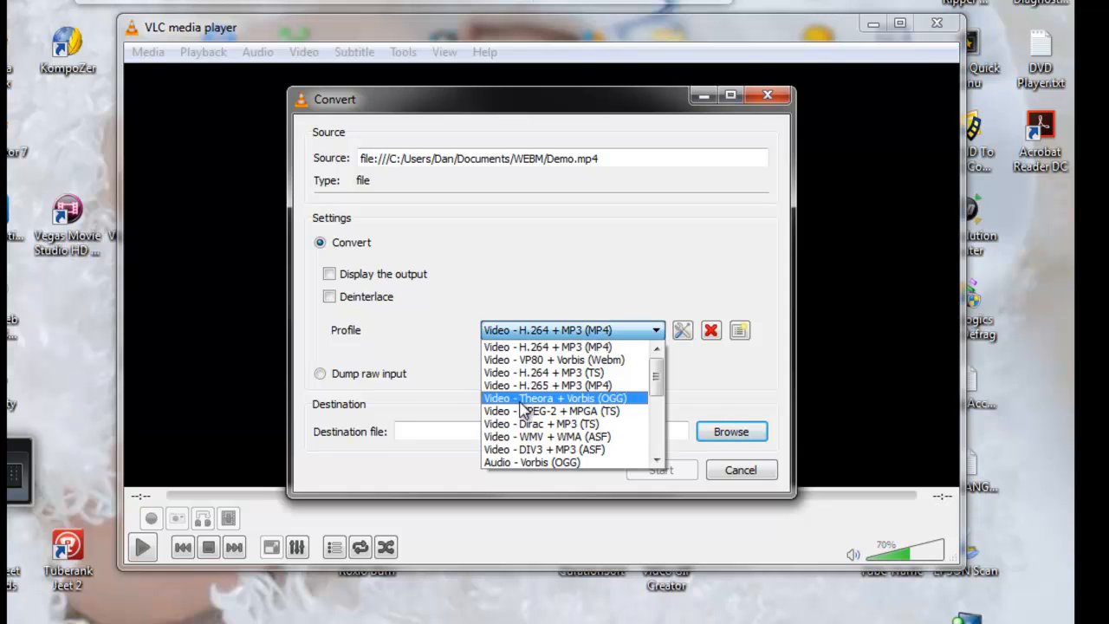
click(611, 400)
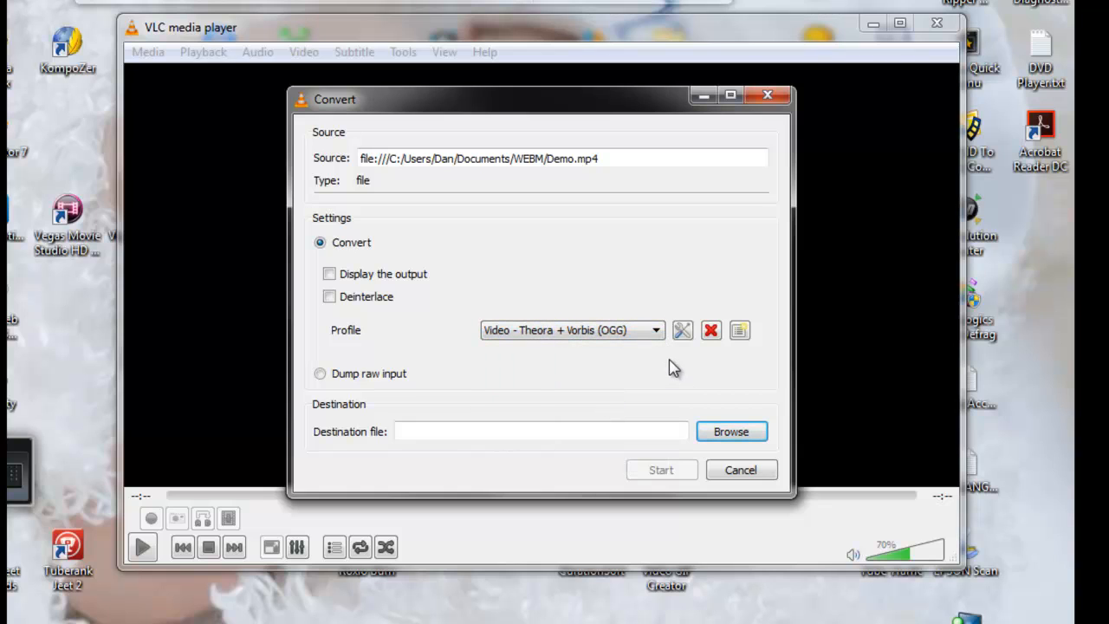
click(730, 438)
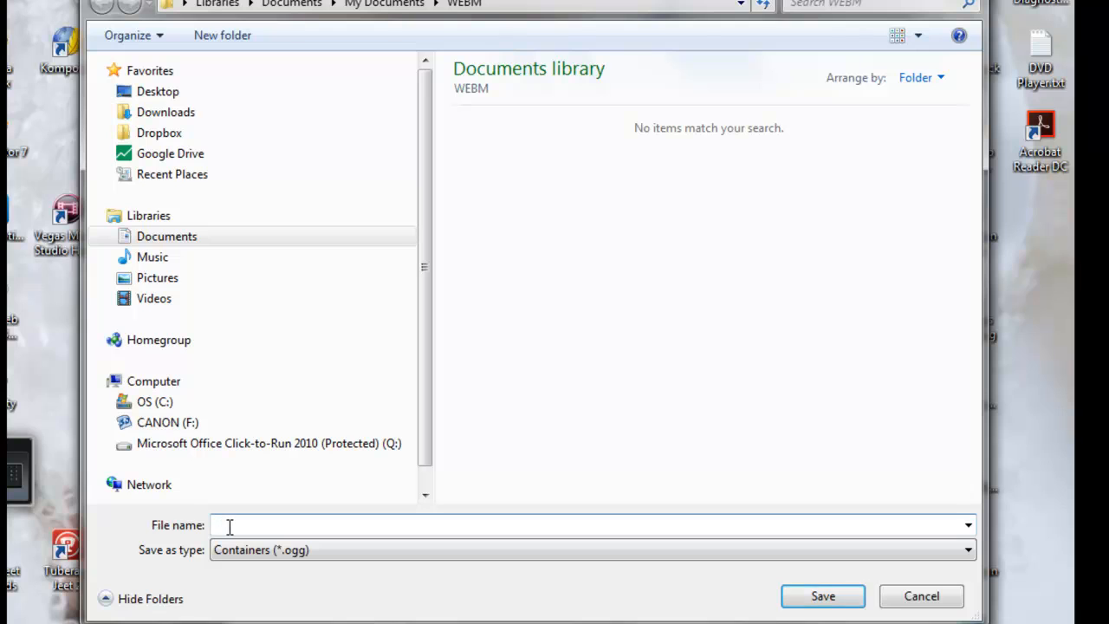
text(D)
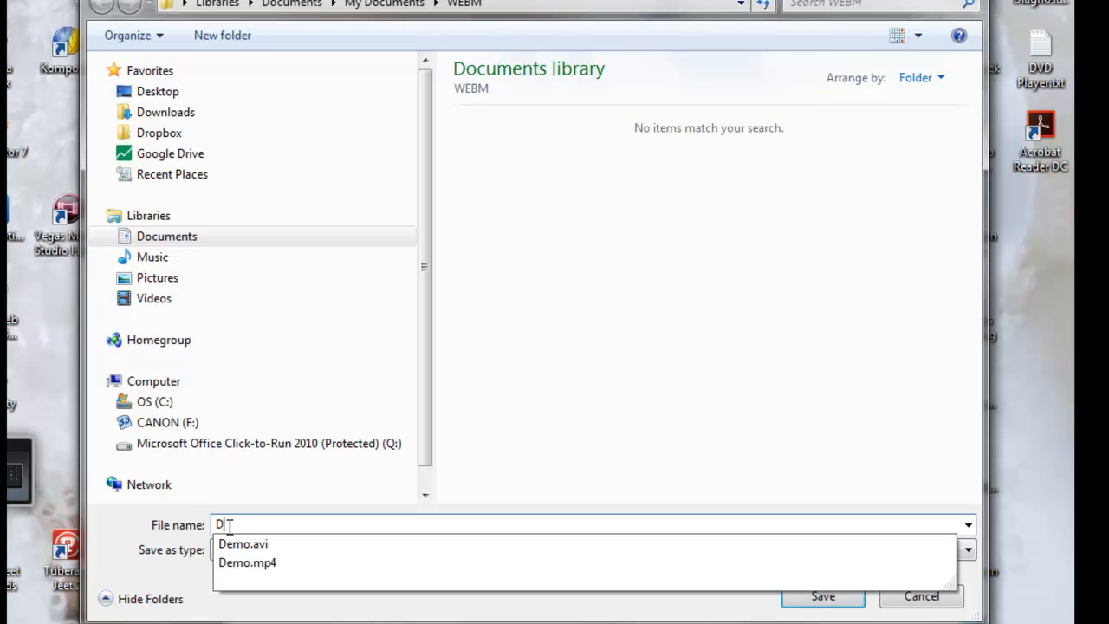
text(emo.ogg)
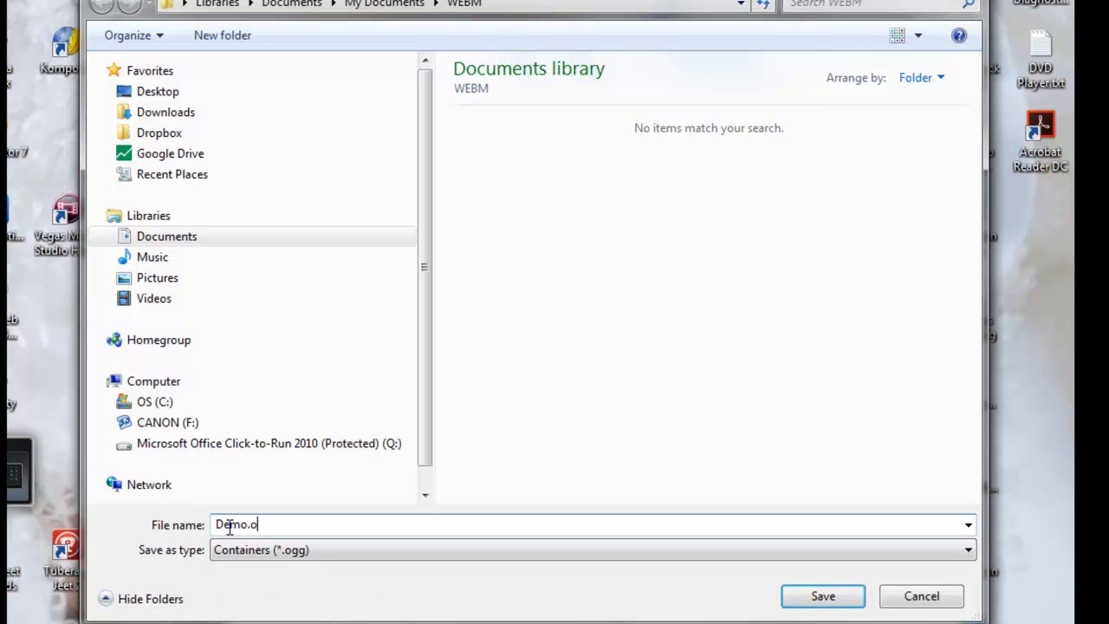
click(814, 596)
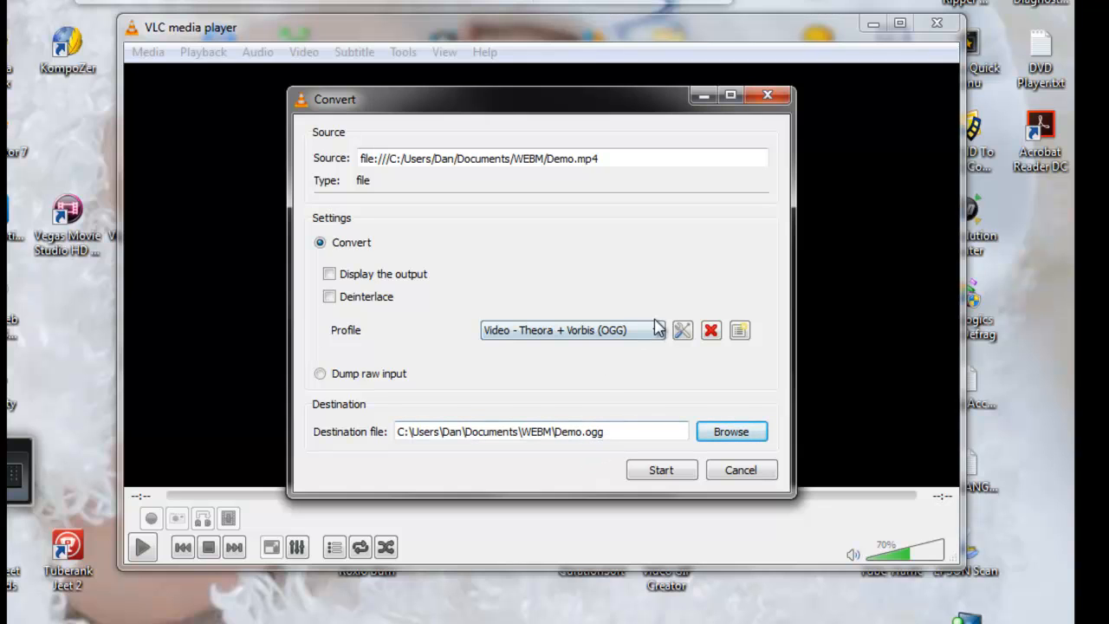
Review the OGG profile's video and audio codec settings without saving changes, and start the conversion
click(682, 331)
click(392, 129)
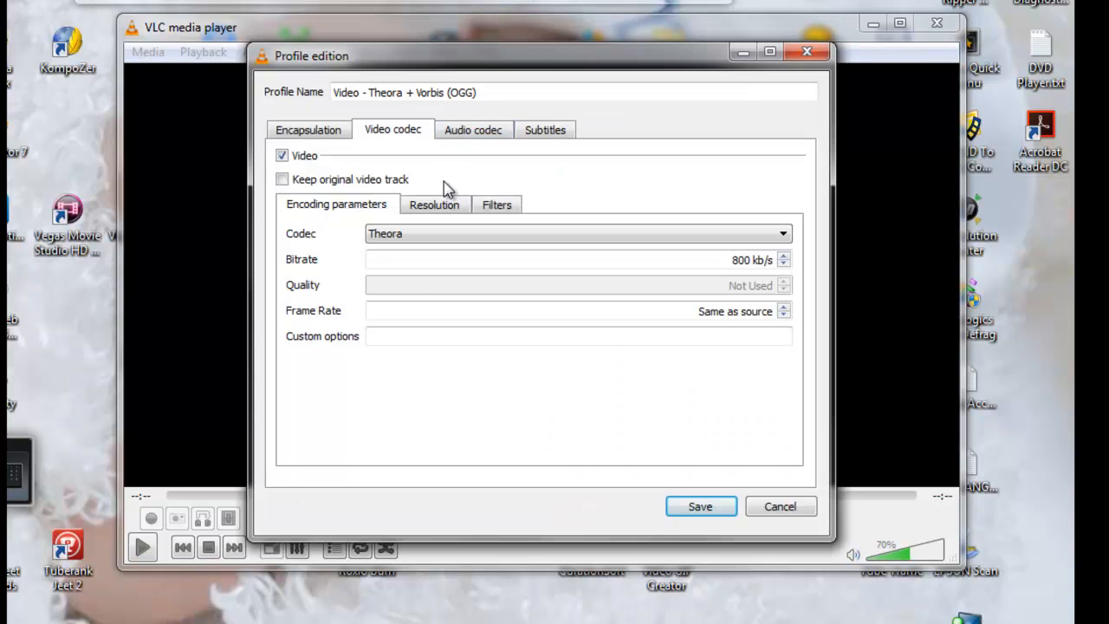
click(468, 131)
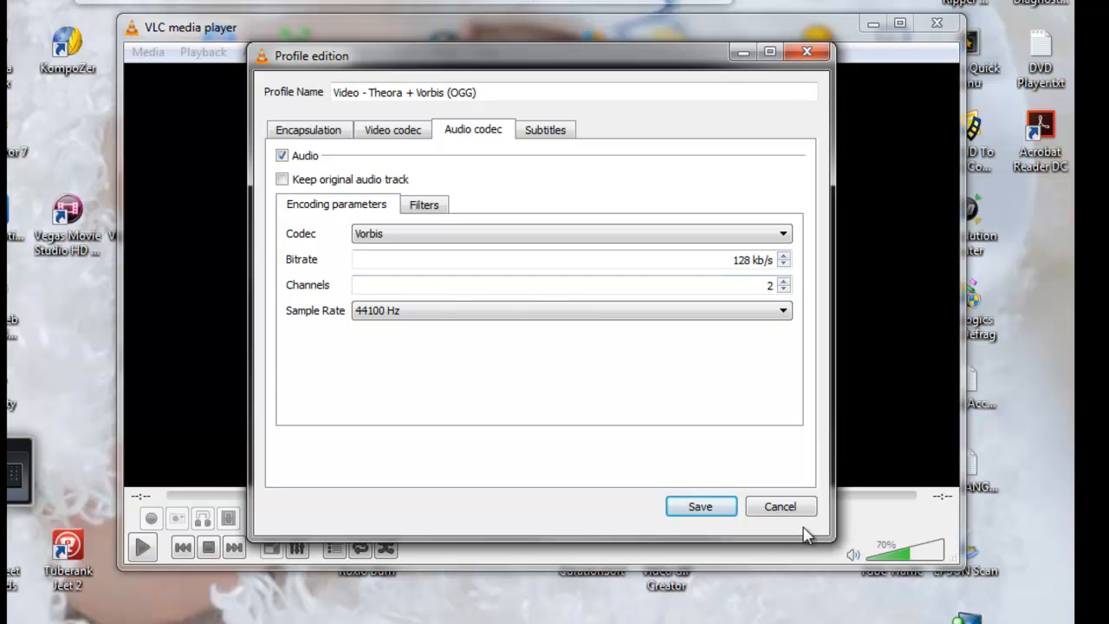
click(780, 510)
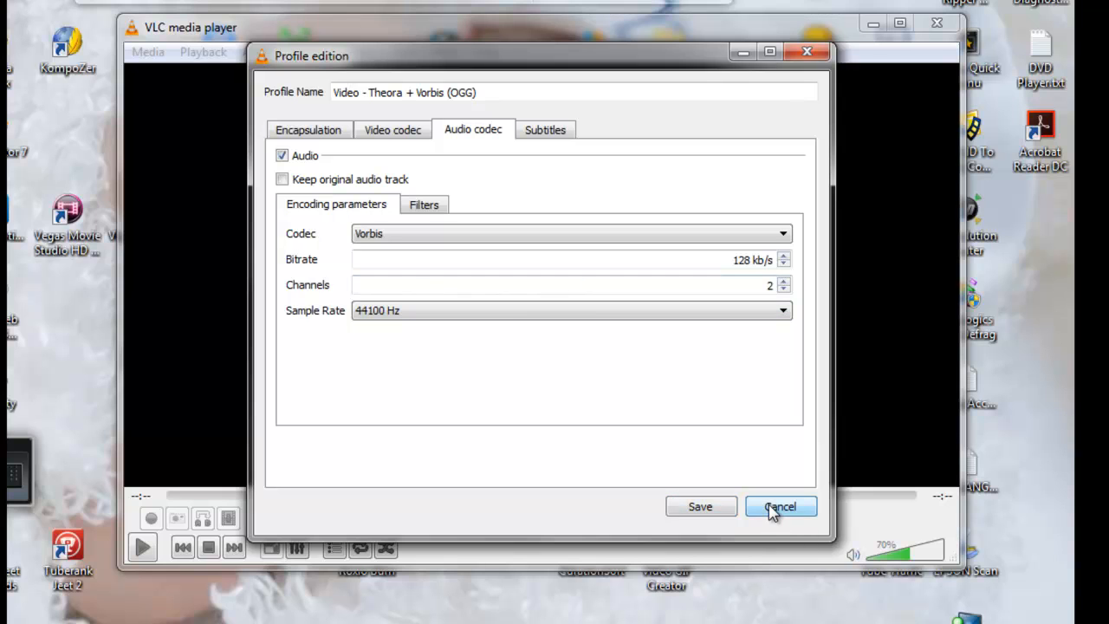
click(659, 474)
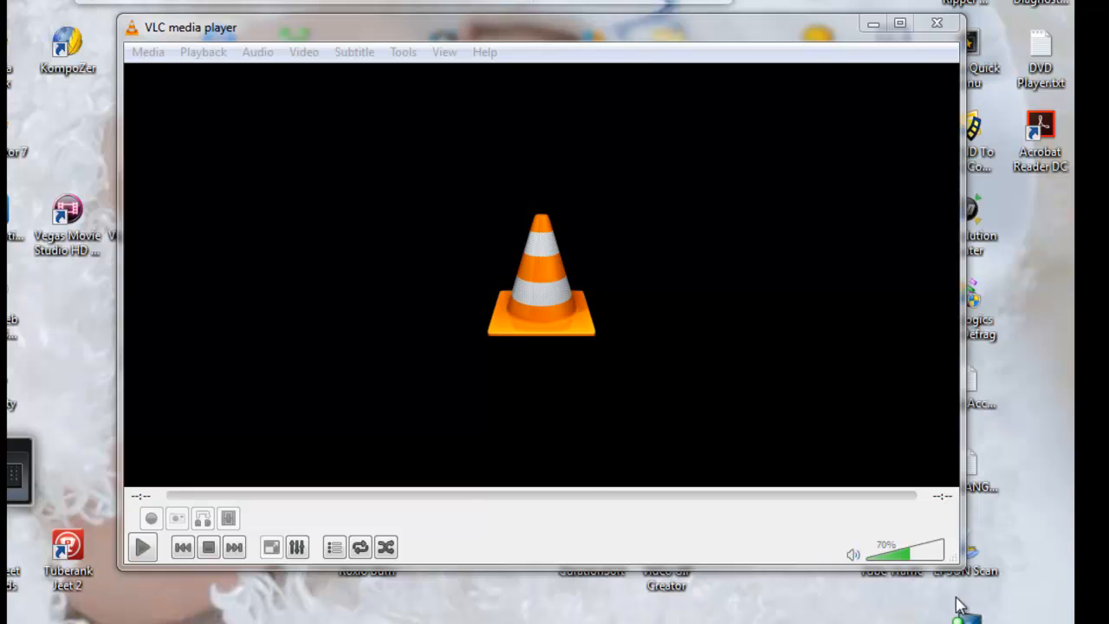
Switch to the WEBM folder in Windows Explorer and play the converted Demo.ogg to check it
click(390, 615)
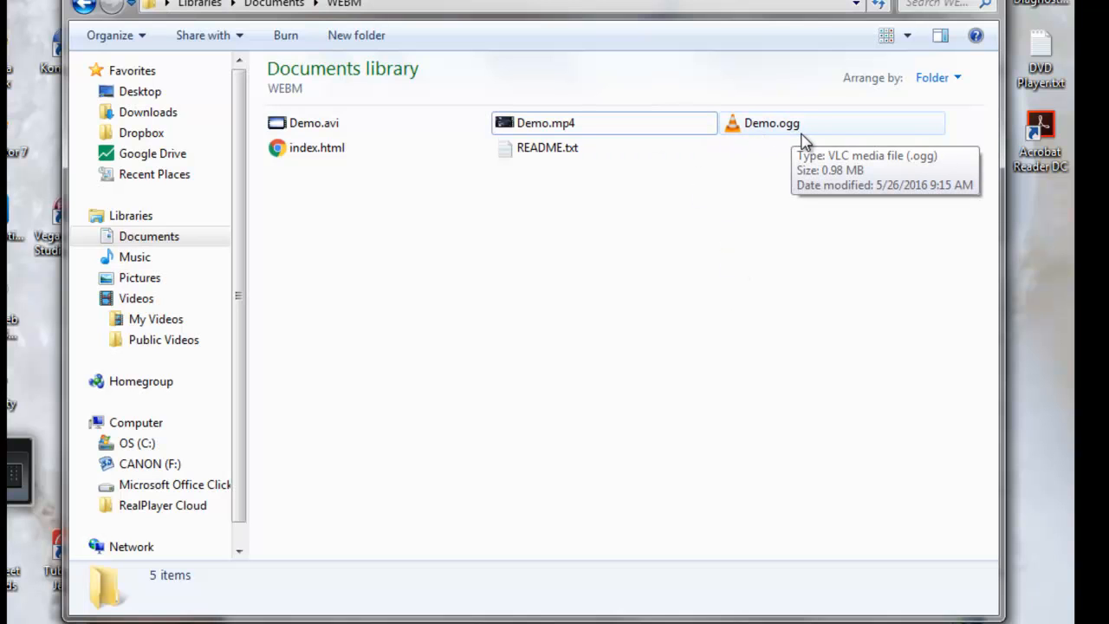
drag(732, 0, 694, 130)
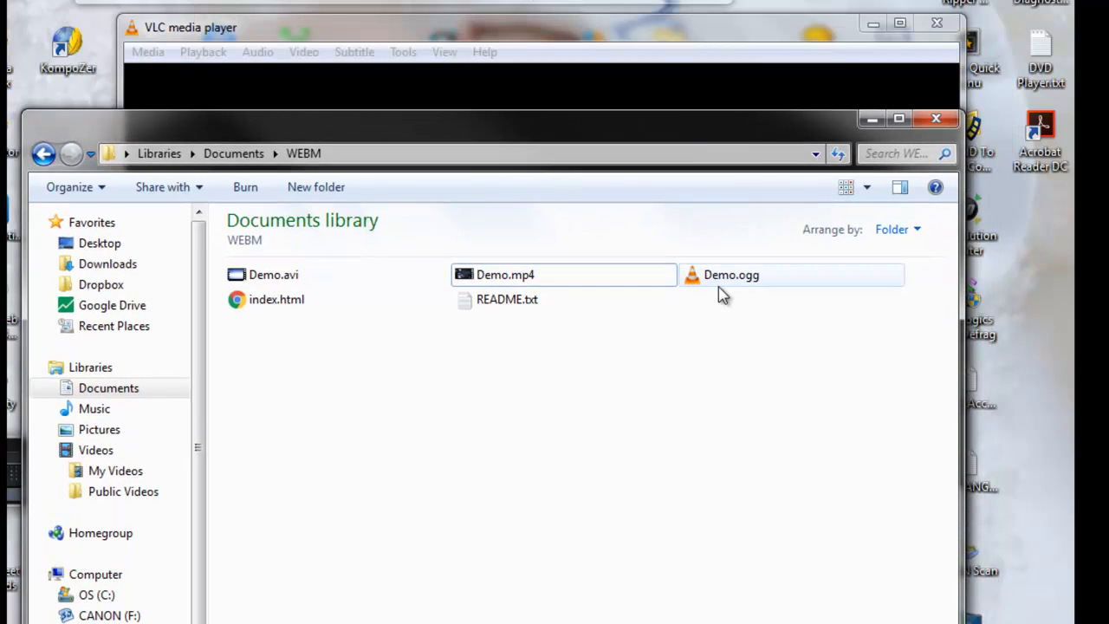
drag(740, 136, 751, 7)
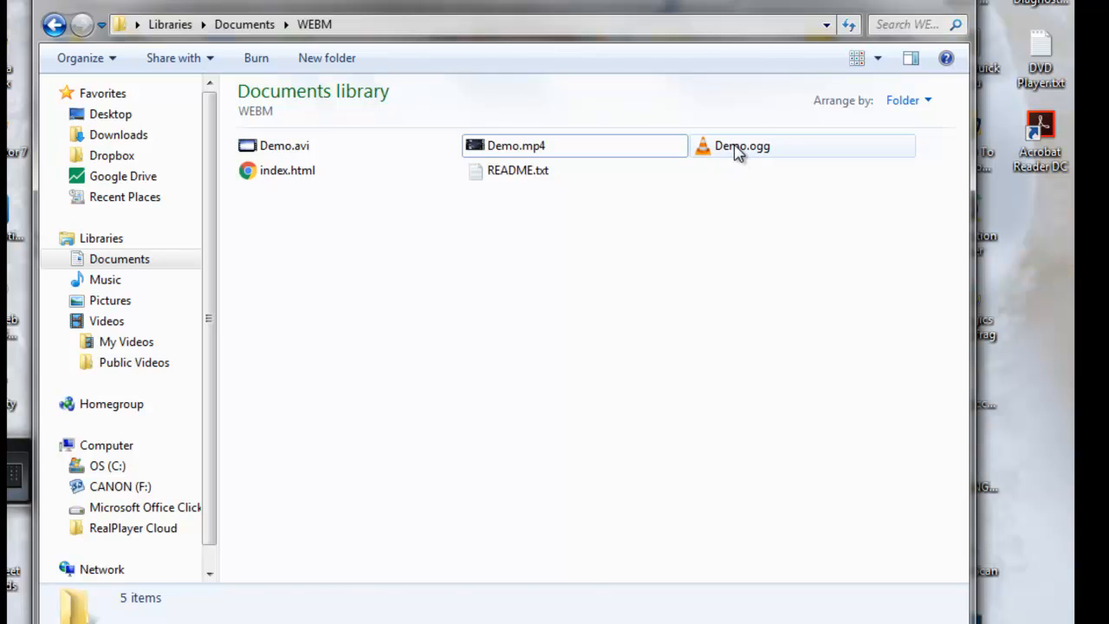
click(736, 149)
double_click(735, 149)
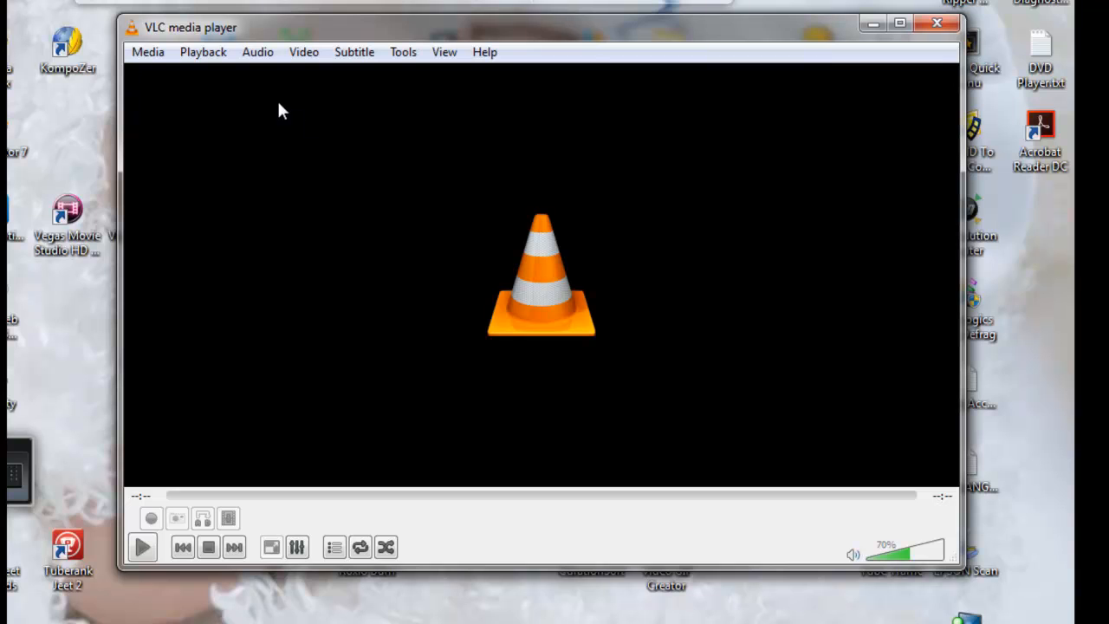
Set up another VLC conversion of Demo.mp4 using the Video - VP80 + Vorbis (Webm) profile
click(147, 52)
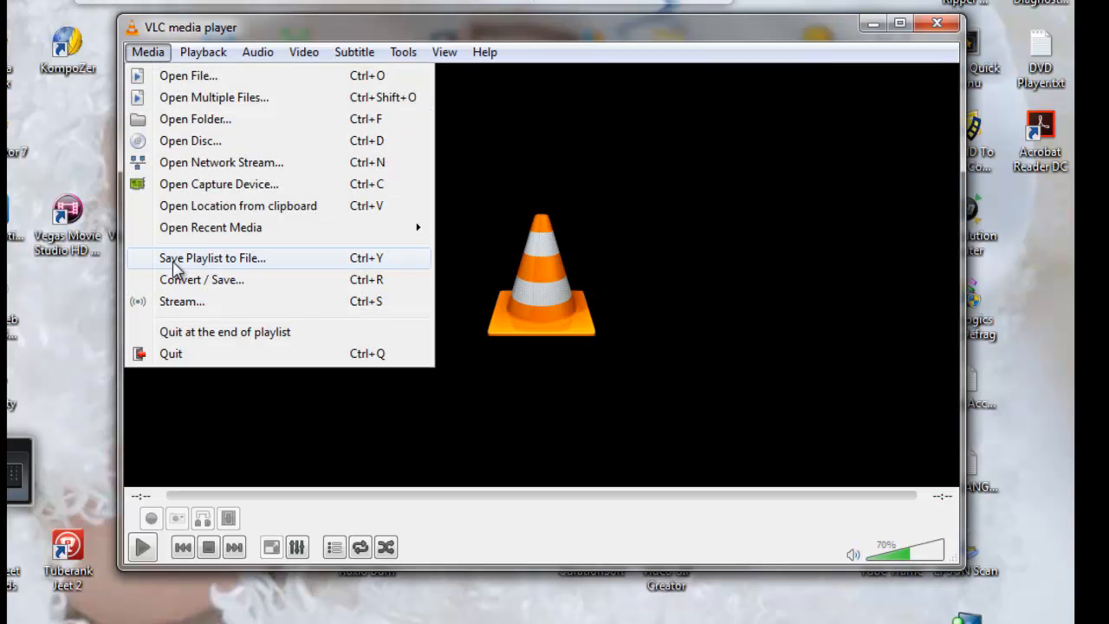
click(184, 281)
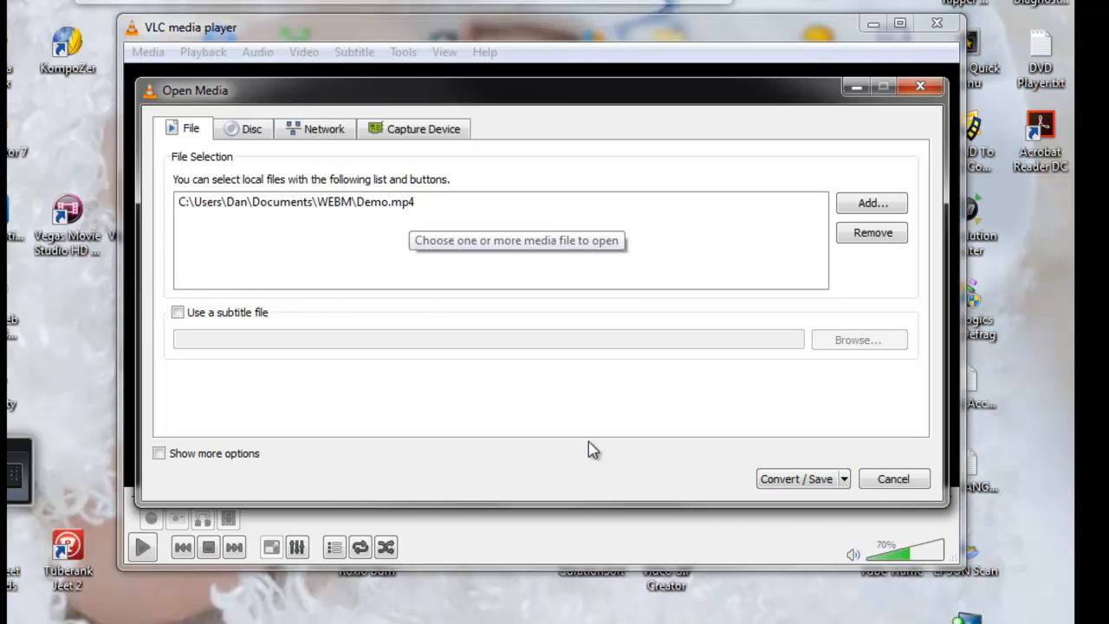
click(788, 481)
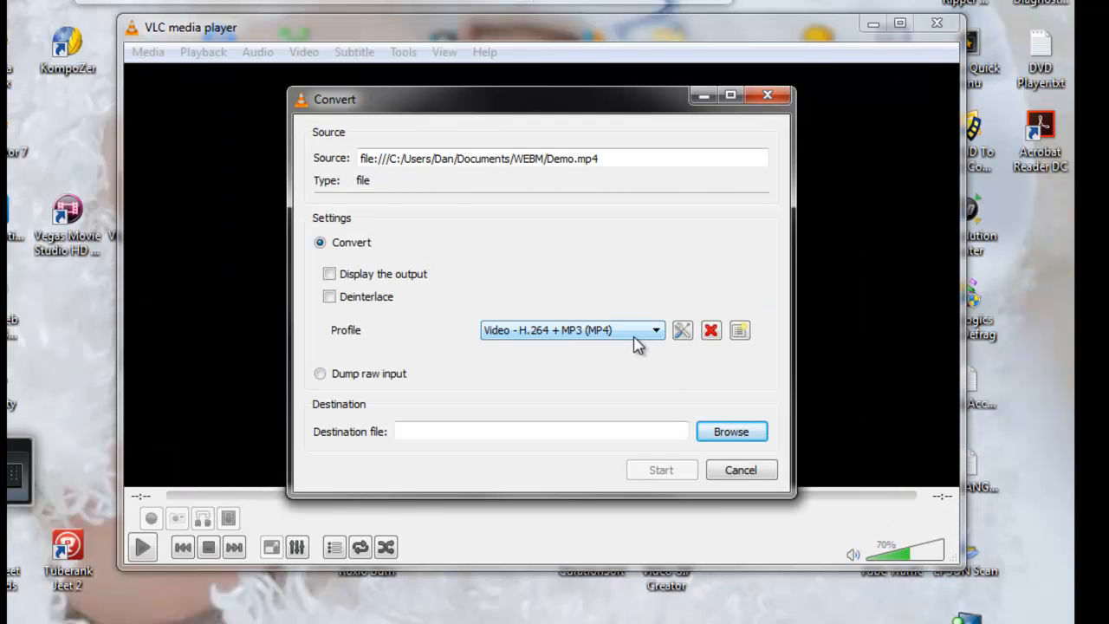
click(657, 331)
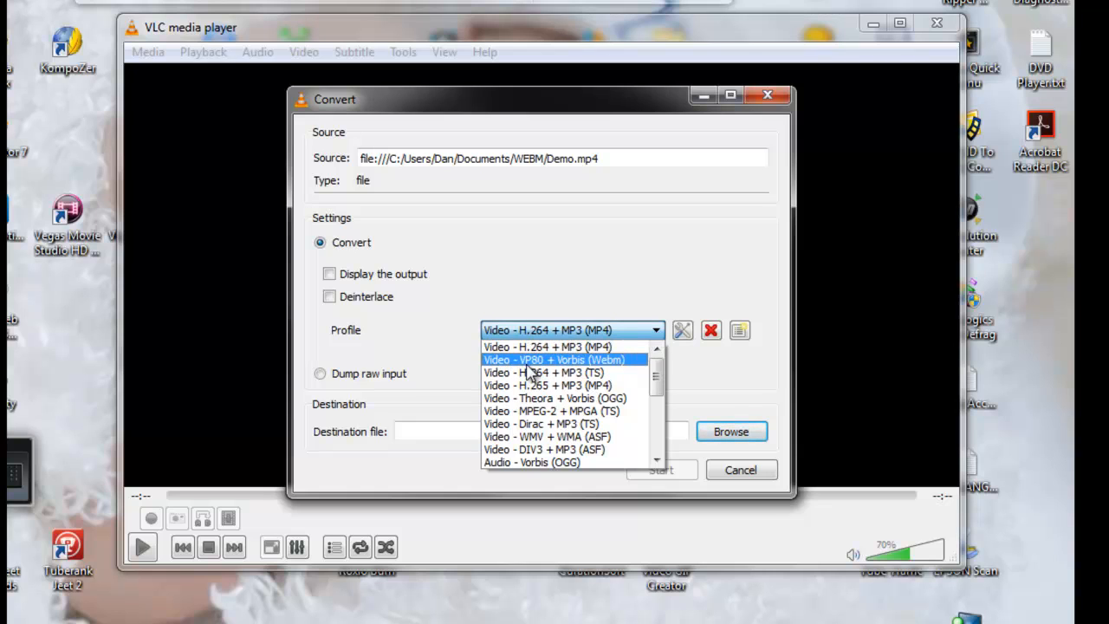
click(603, 368)
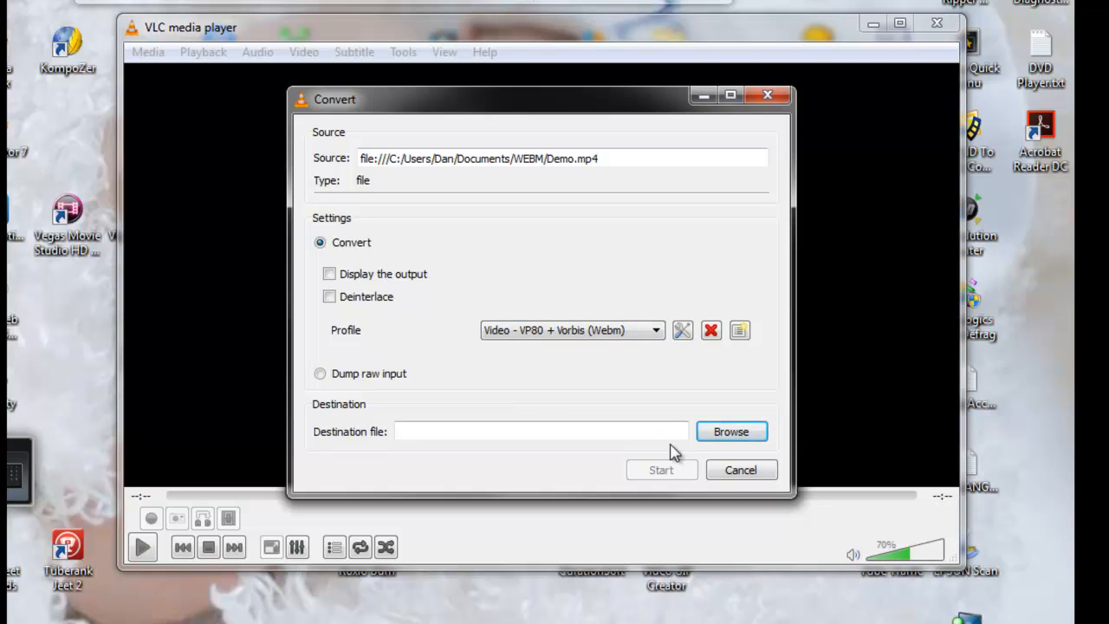
Set the conversion's destination file to Demo.webm in the WEBM folder
click(731, 431)
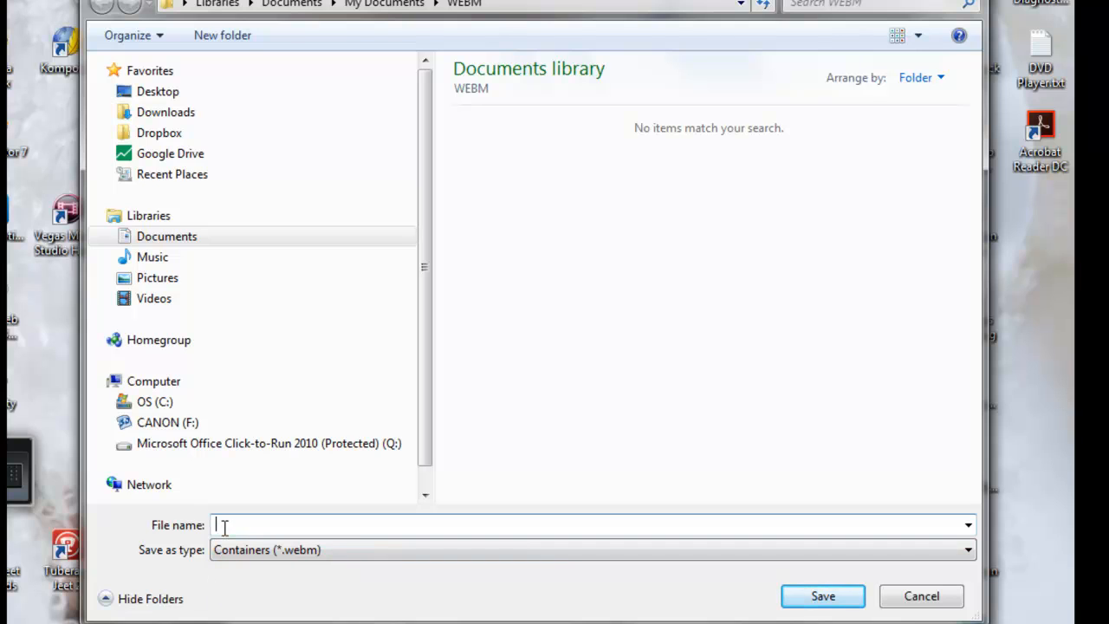
text(Dem)
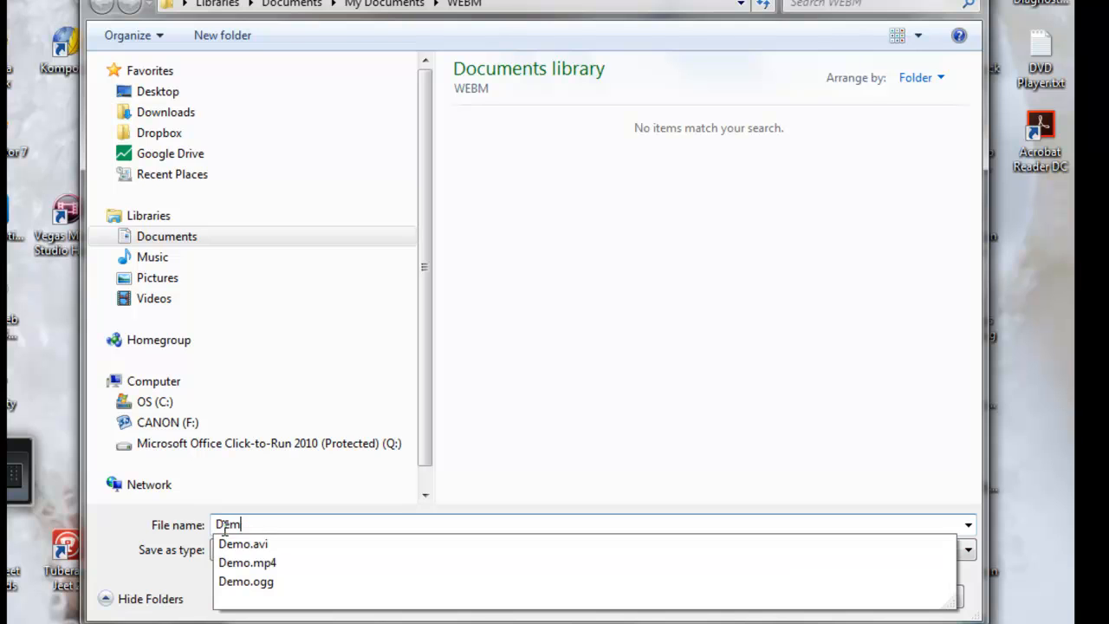
text(o.webm)
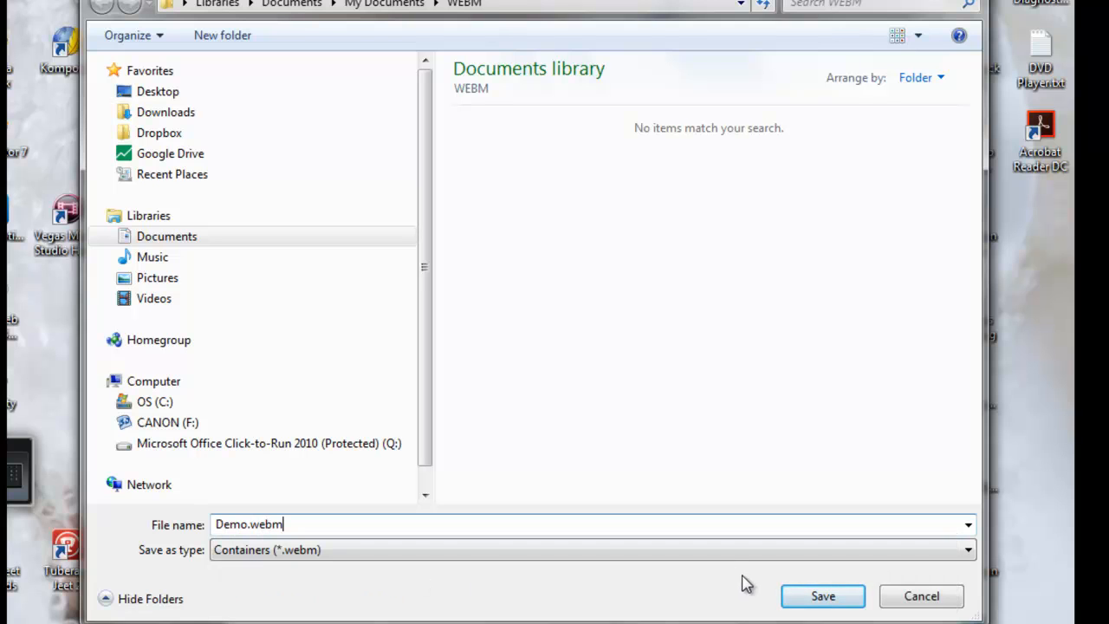
click(823, 597)
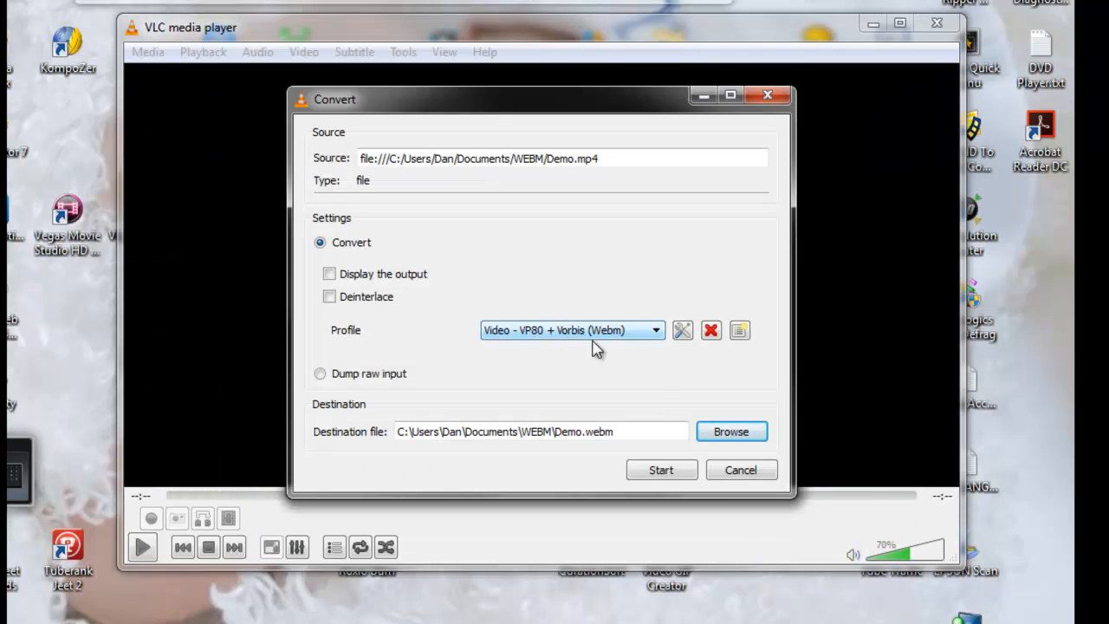
Review the Webm profile's encapsulation, video codec and audio codec settings without saving changes, and start the conversion
click(681, 331)
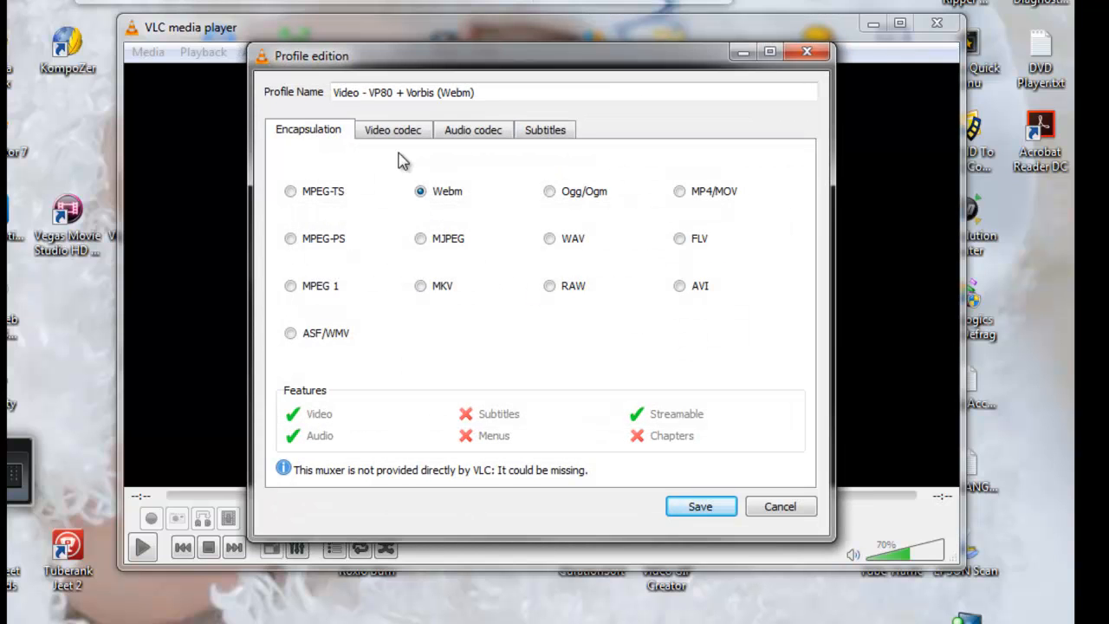
click(389, 132)
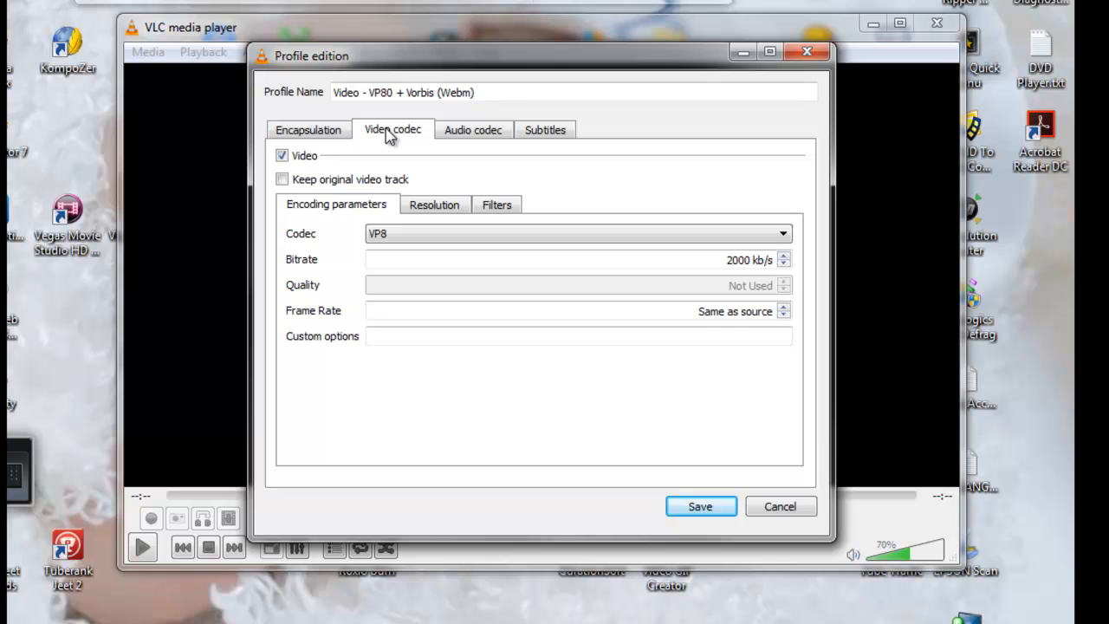
click(464, 135)
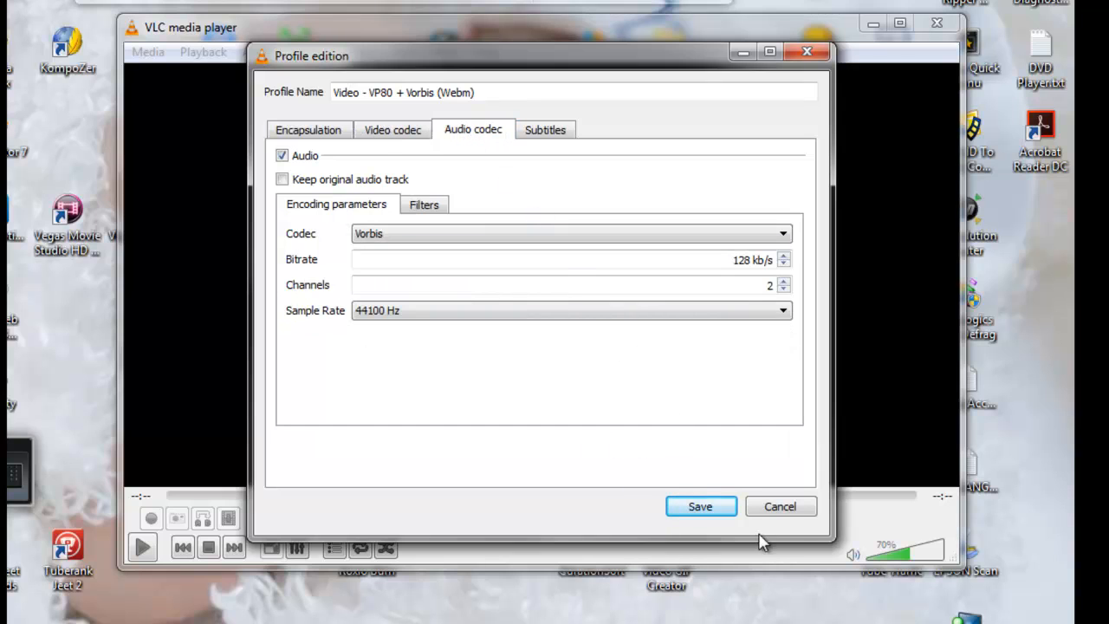
click(783, 511)
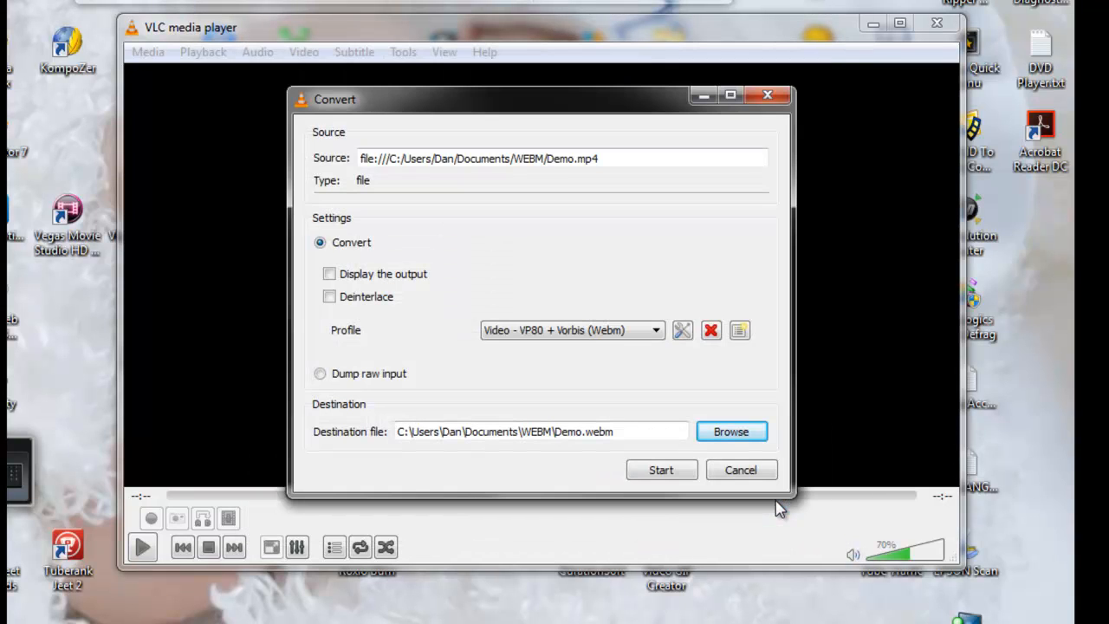
click(661, 474)
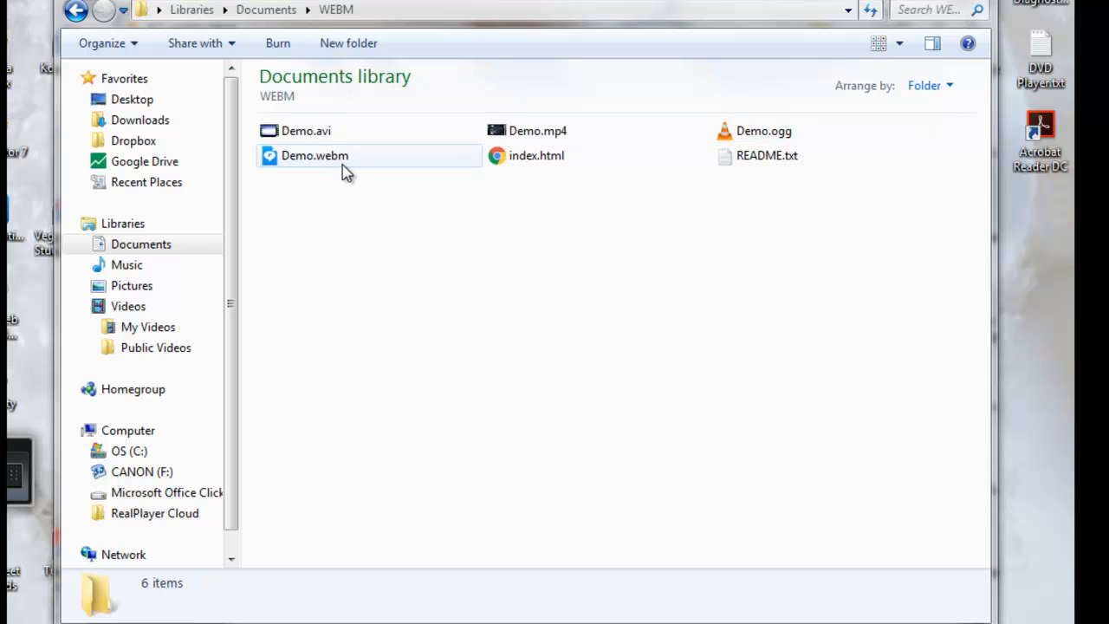
Open README.txt from the WEBM folder, examine its HTML5 video code with the three source formats, and close it
double_click(766, 158)
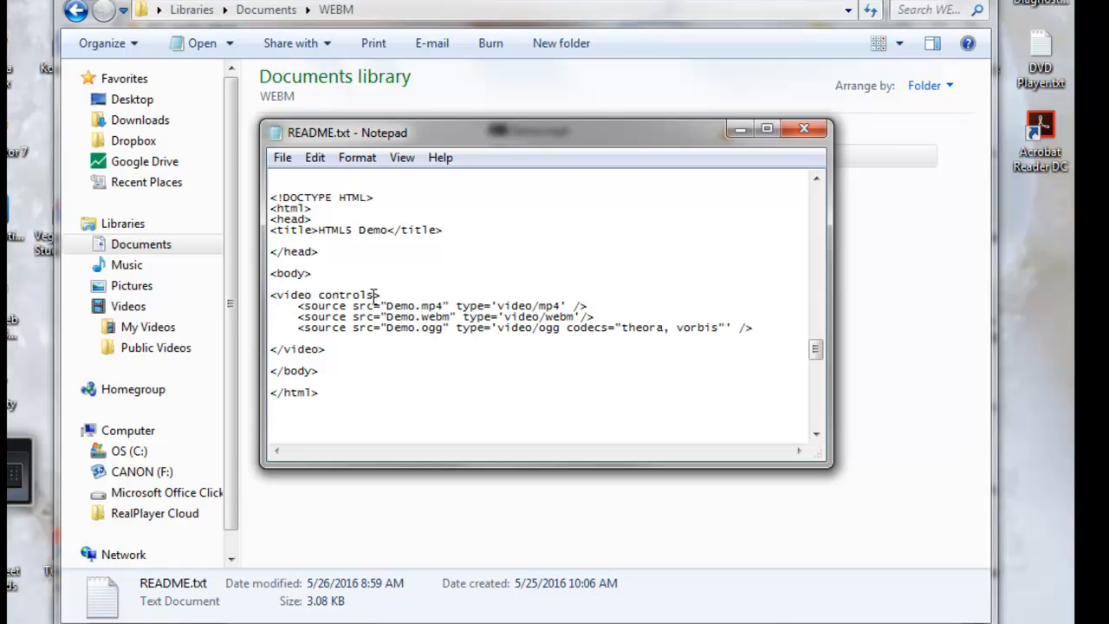
drag(373, 297, 271, 297)
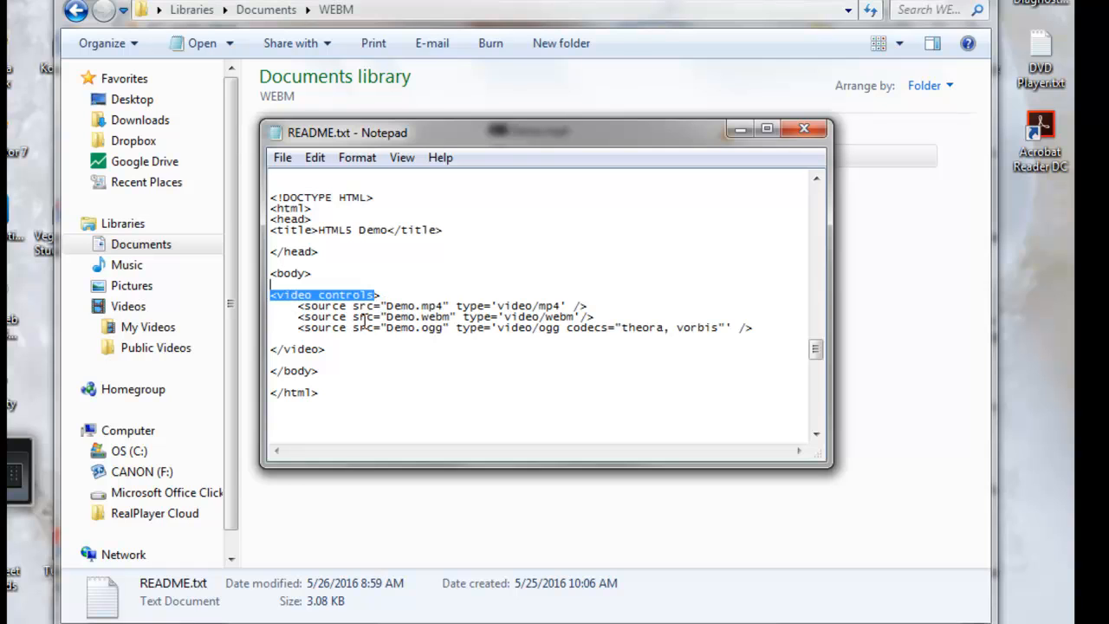
click(413, 408)
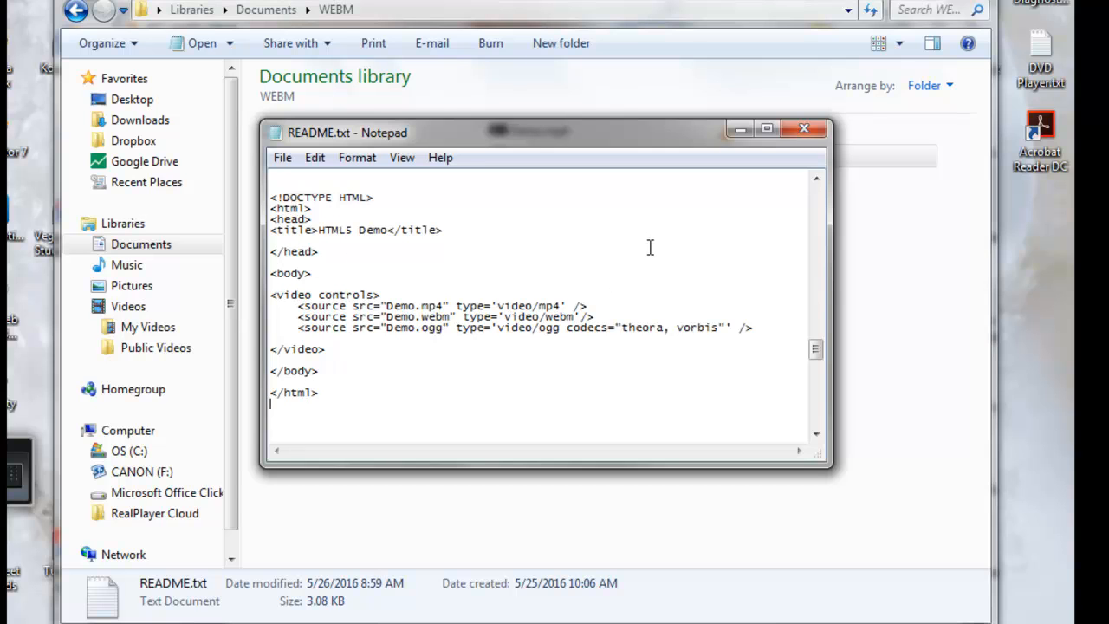
key(alt+F4)
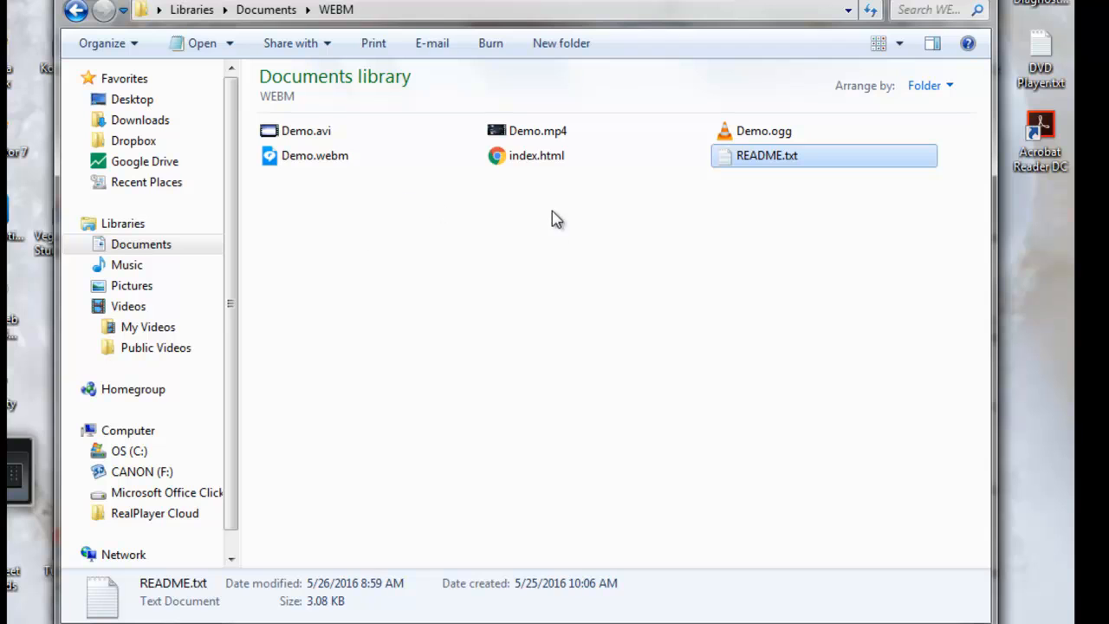
click(530, 225)
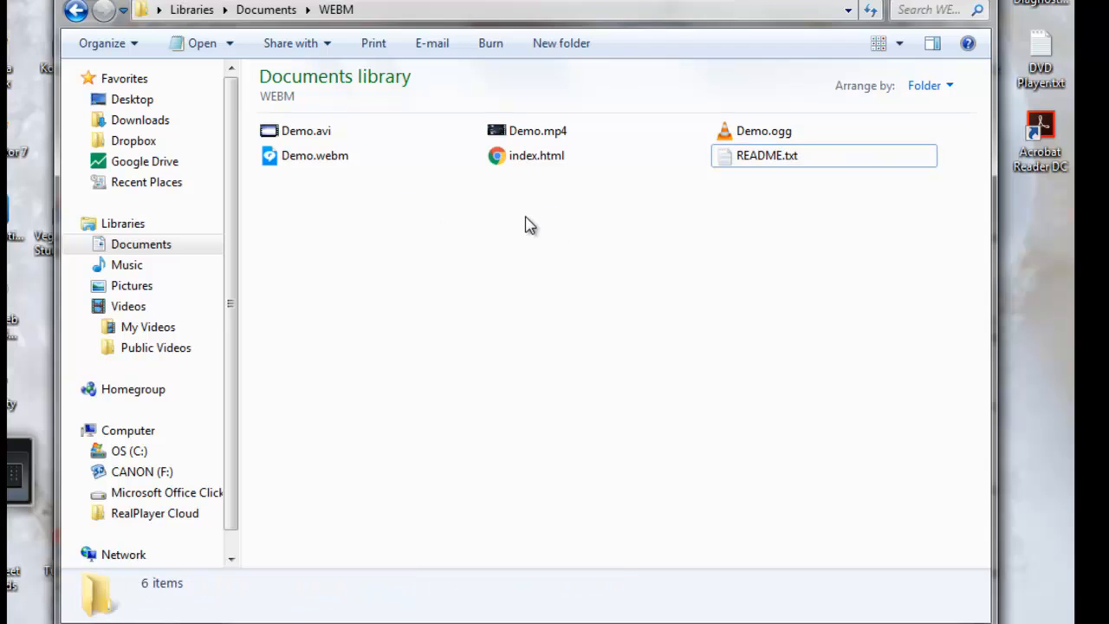
Open index.html from the WEBM folder in Chrome and play the embedded HTML5 video
click(533, 164)
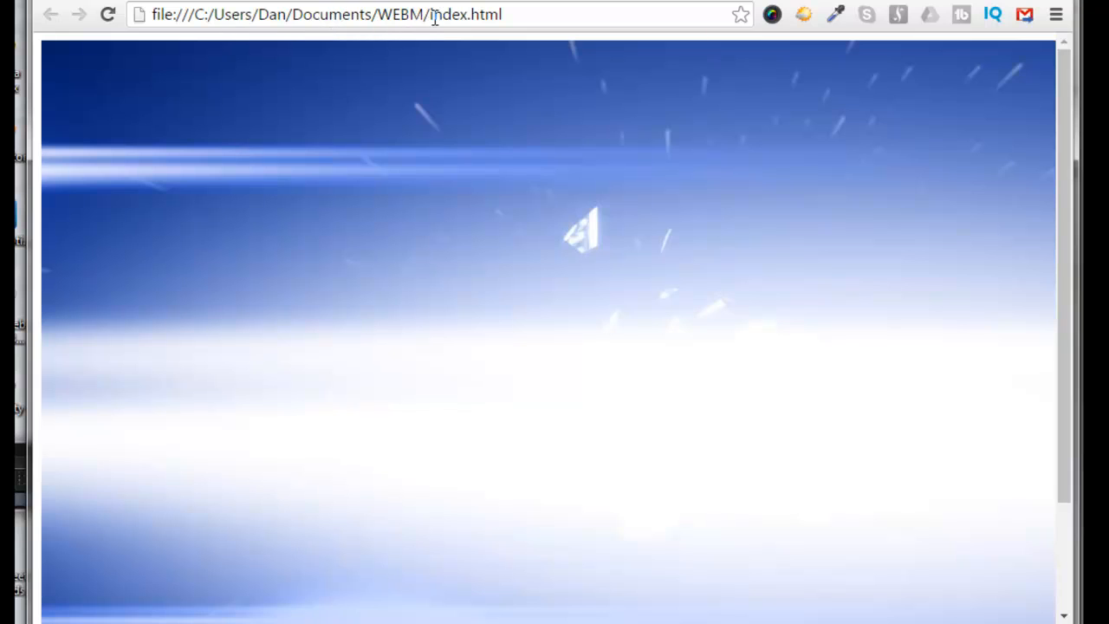
scroll(441, 419, down, 3)
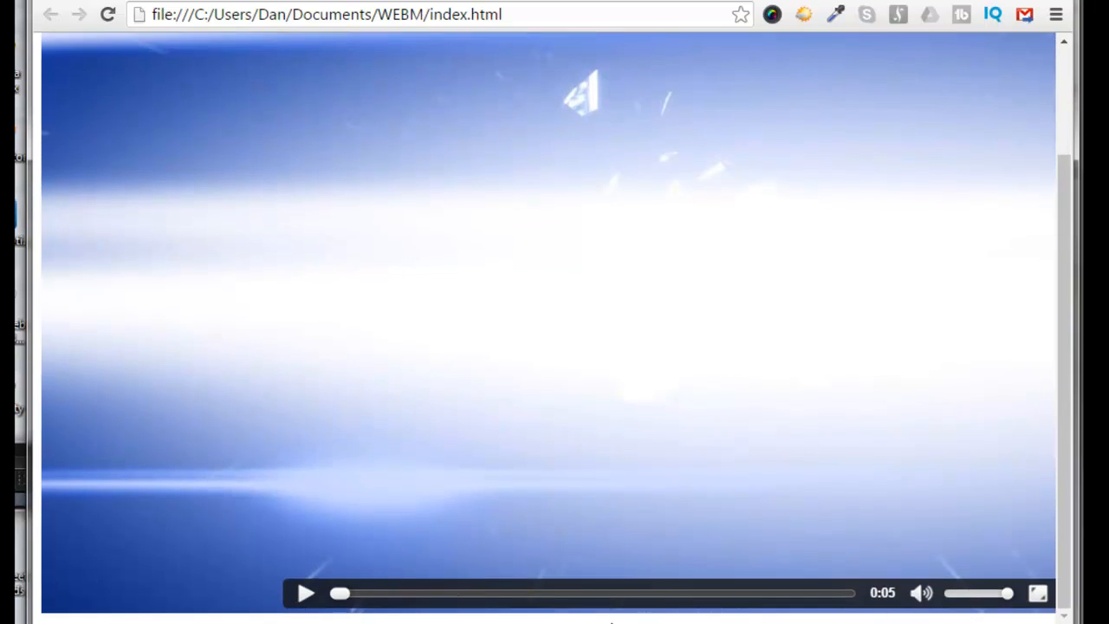
click(305, 593)
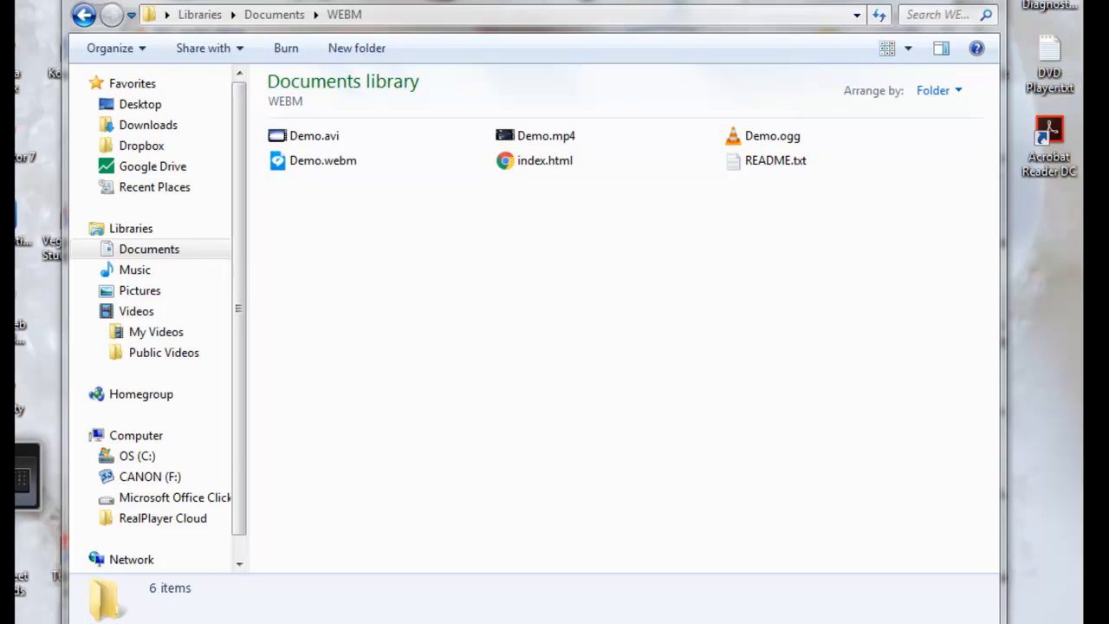
Compare the file sizes of Demo.avi, Demo.mp4, Demo.ogg and Demo.webm in the WEBM folder, rechecking the MP4 against the WebM
click(316, 141)
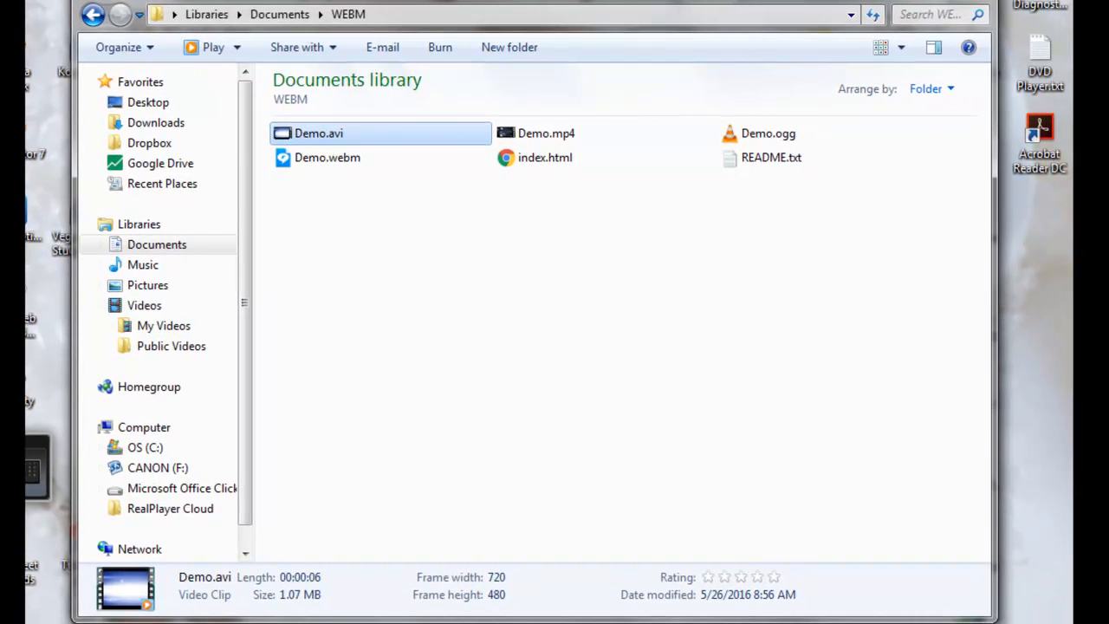
click(546, 139)
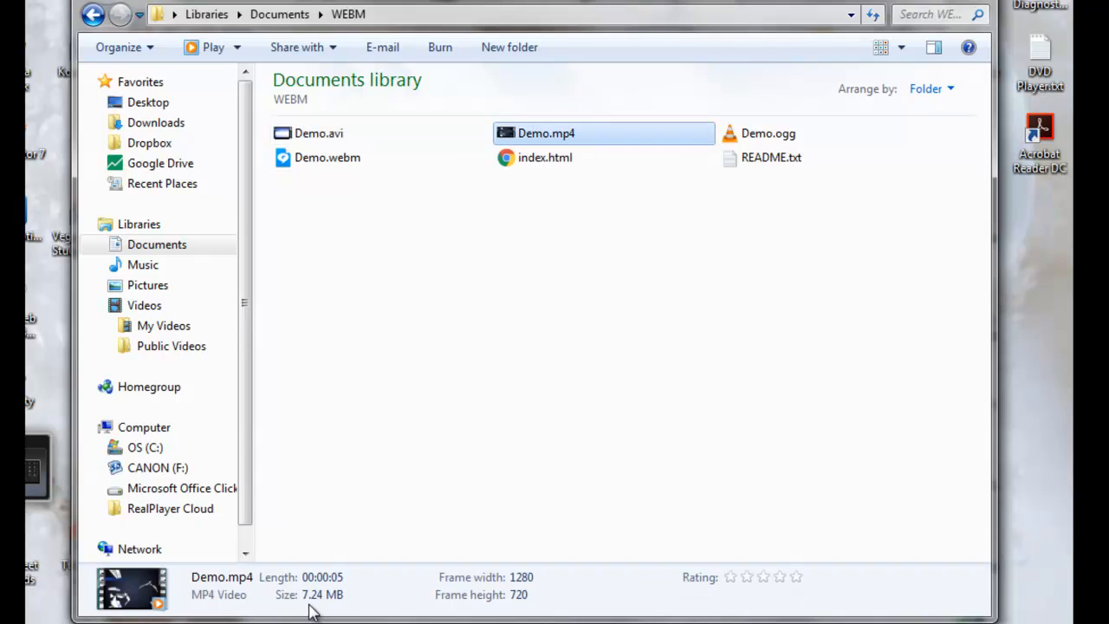
click(762, 143)
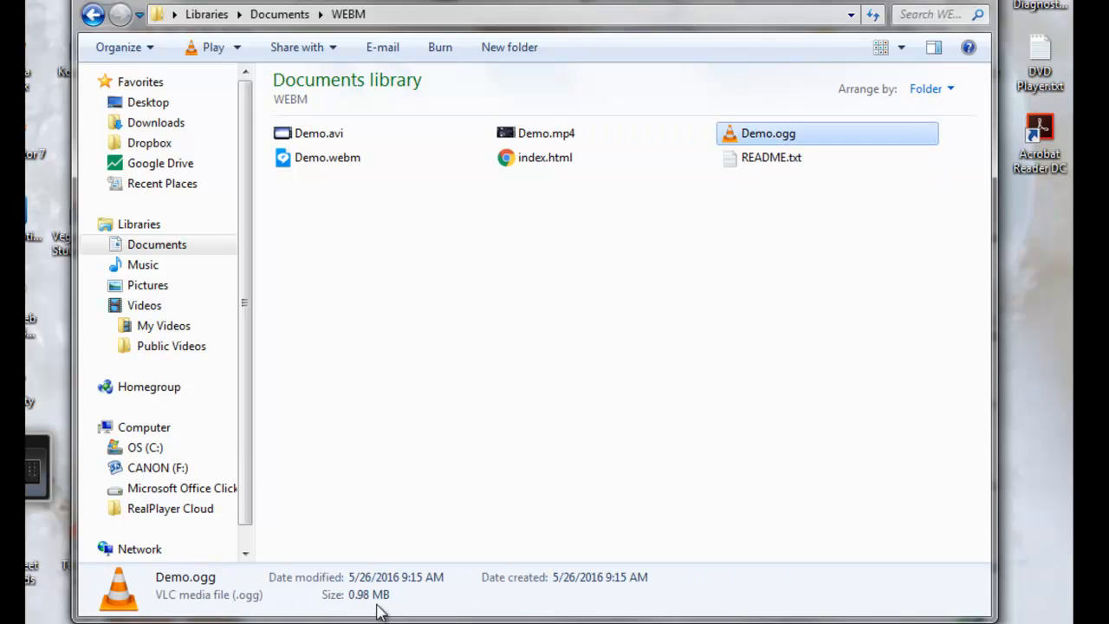
click(339, 167)
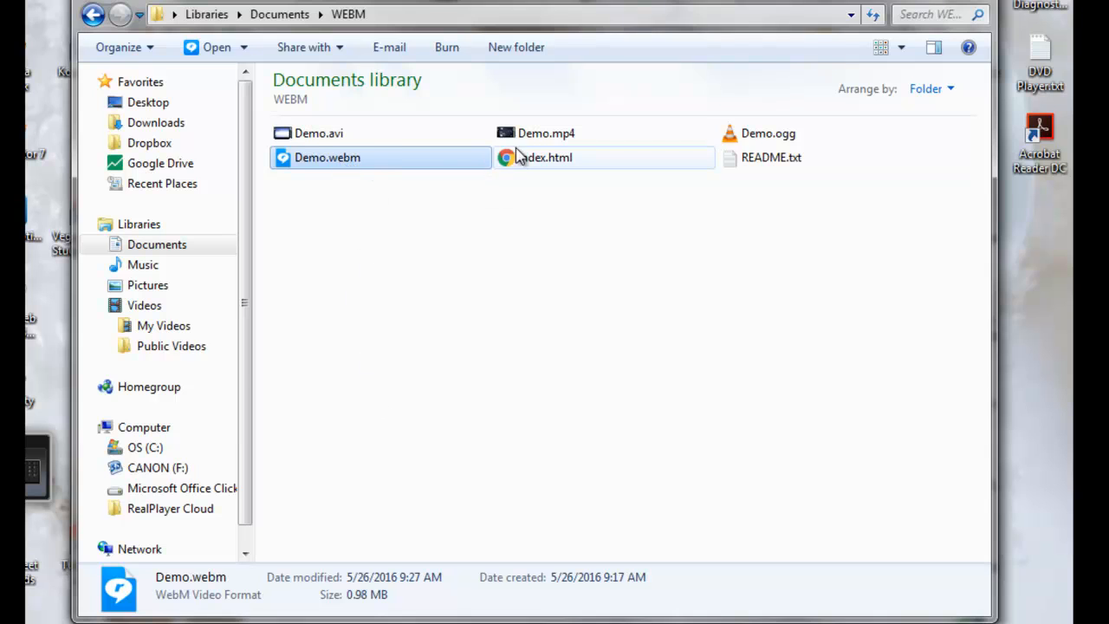
click(547, 138)
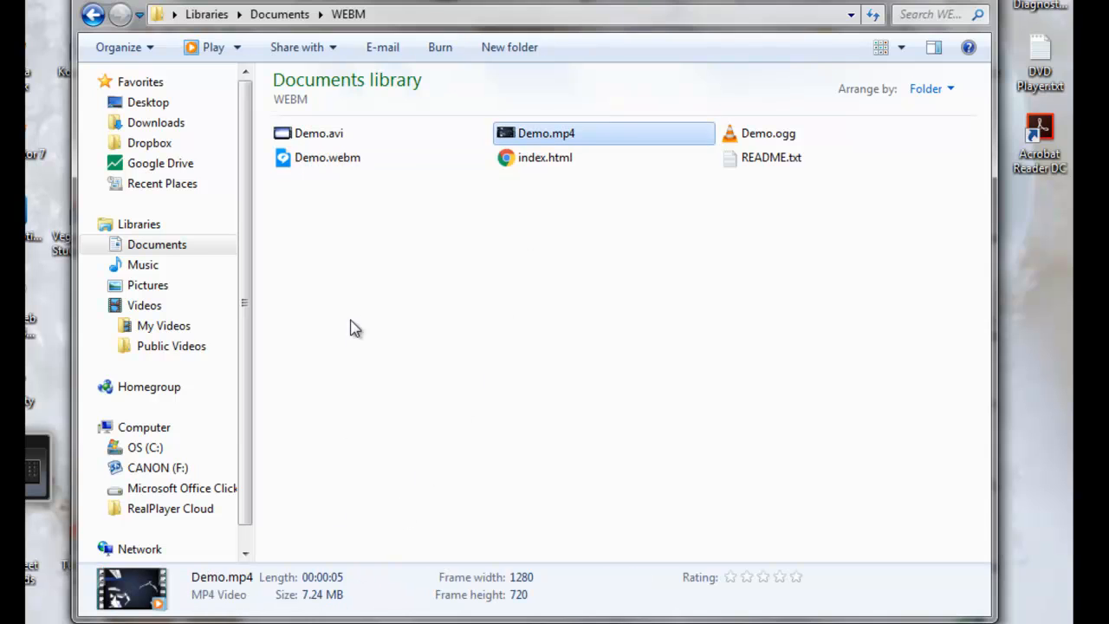
click(343, 166)
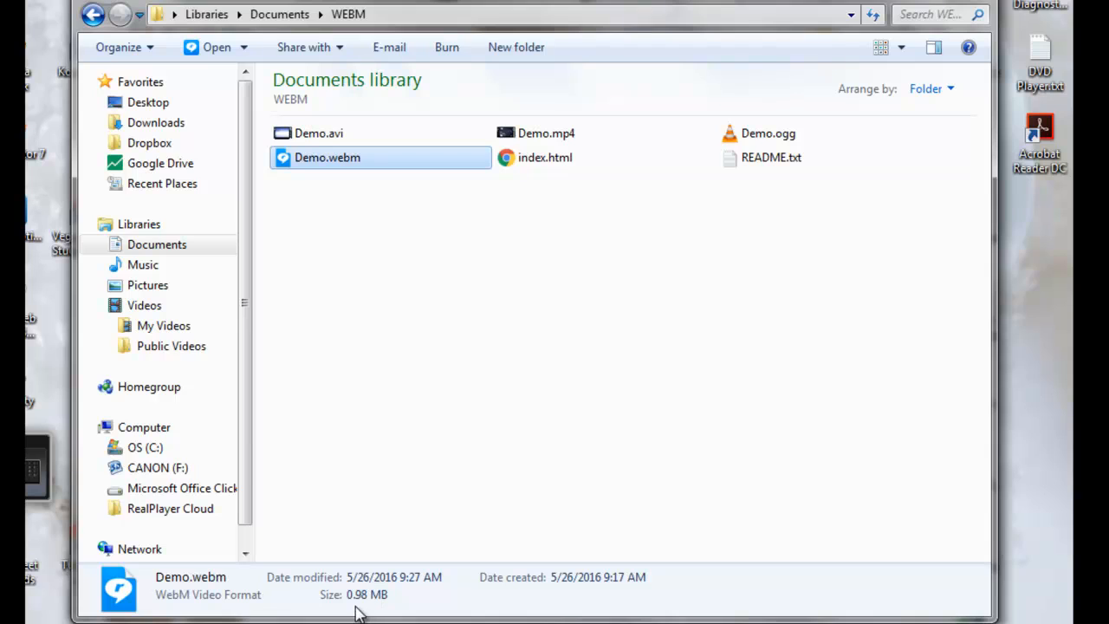